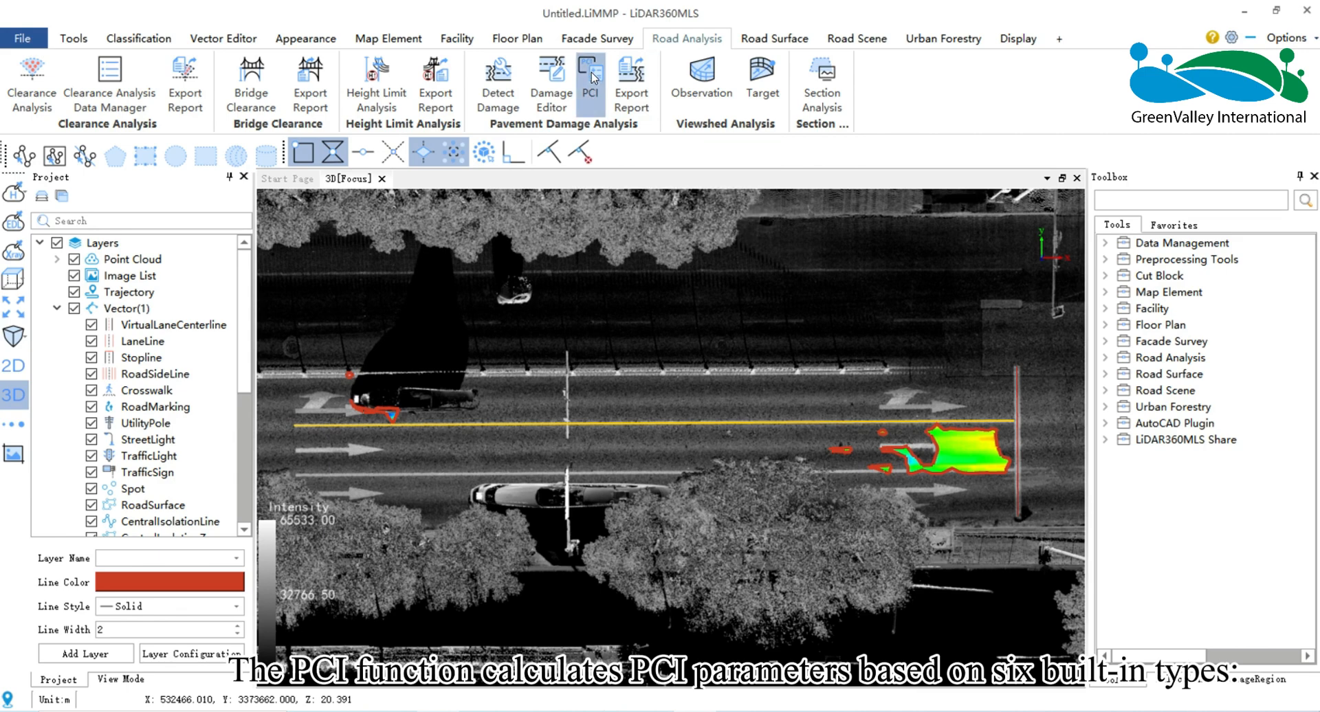
left_click_drag(542, 220, 650, 302)
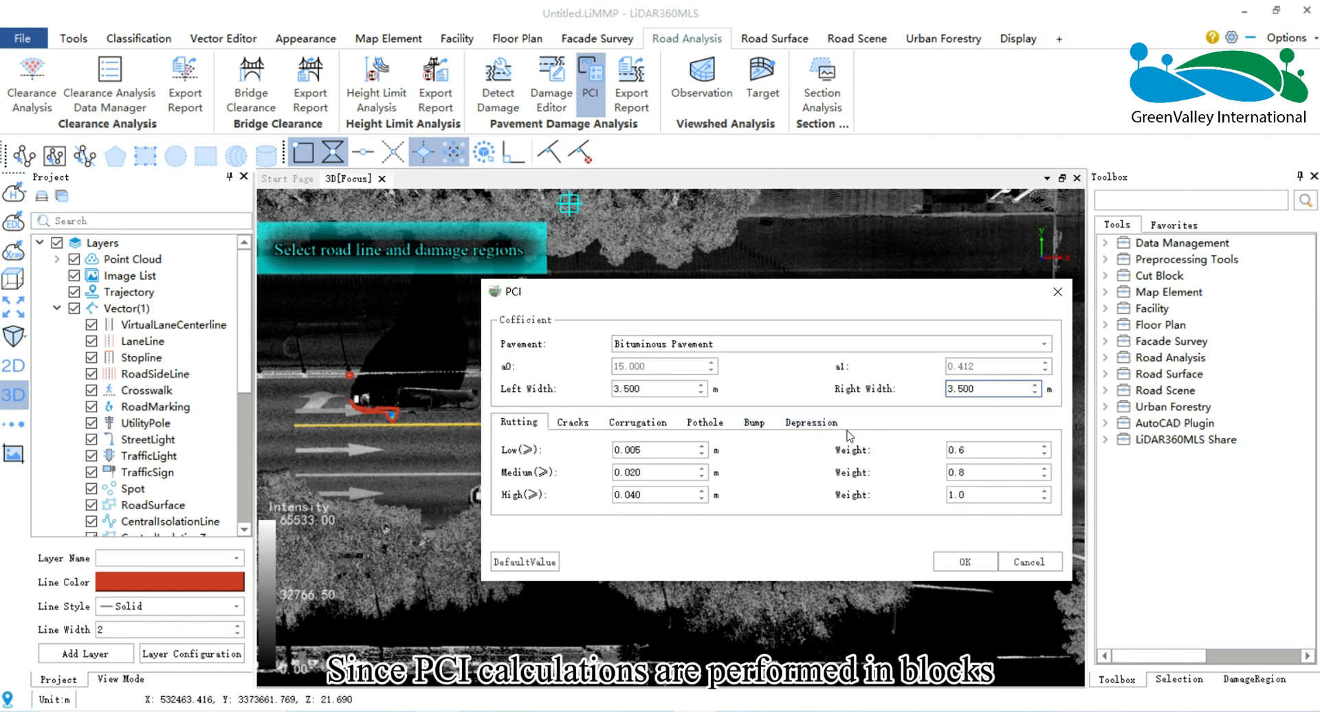
left_click(1058, 291)
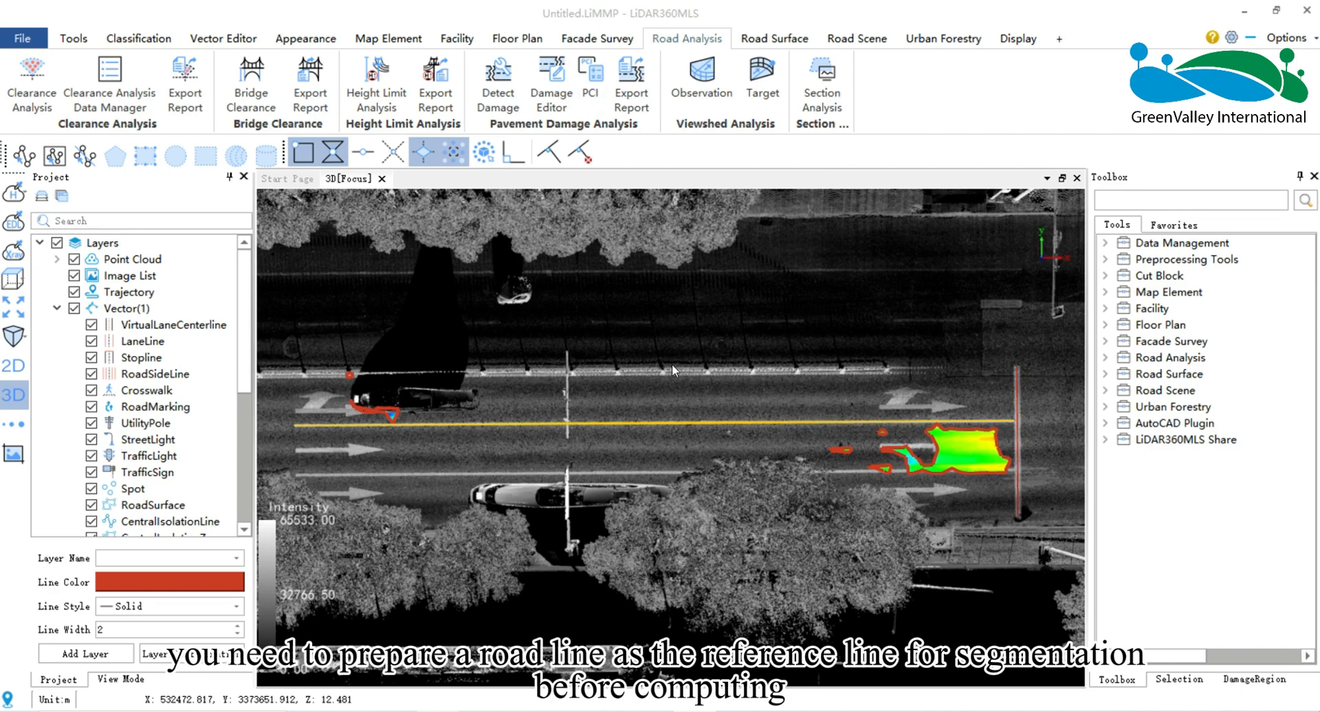
Examine the yellow road line, the vector drawing tools and the extracted damage regions beside the stop line.
middle_click_drag(714, 330, 738, 313)
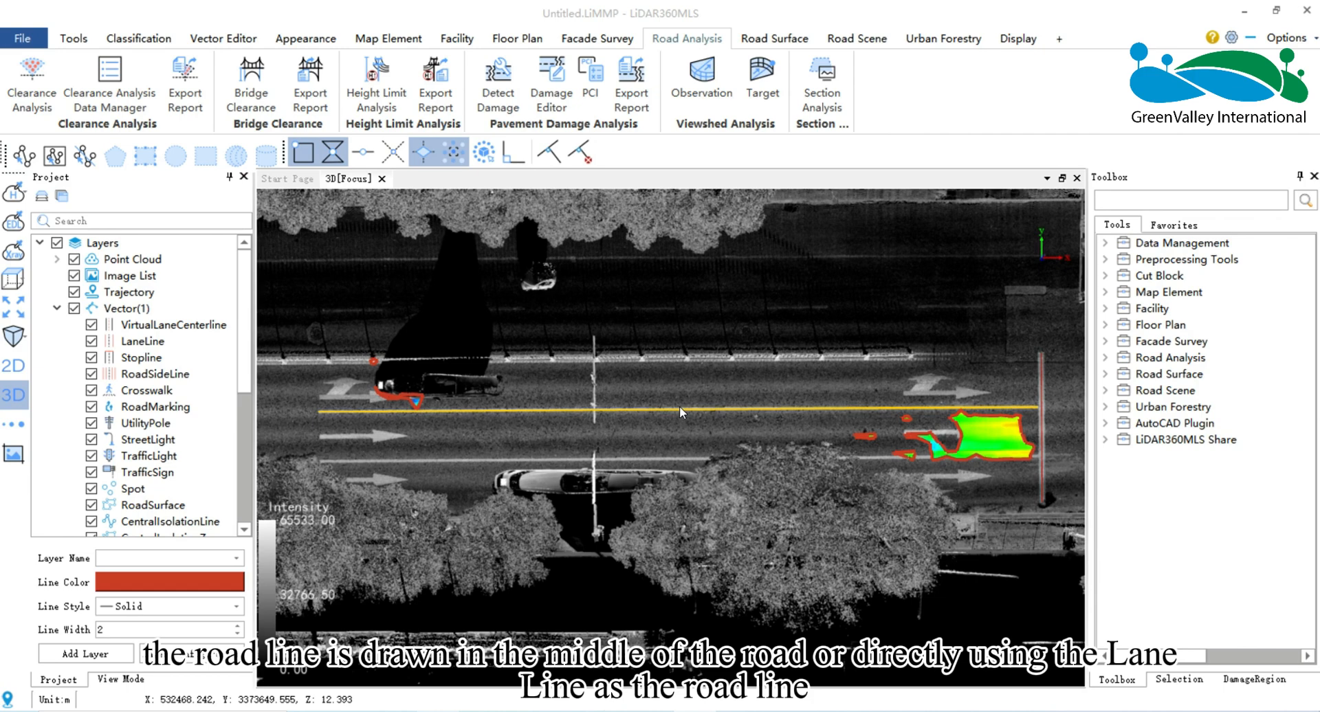
scroll(559, 405, "down", 1)
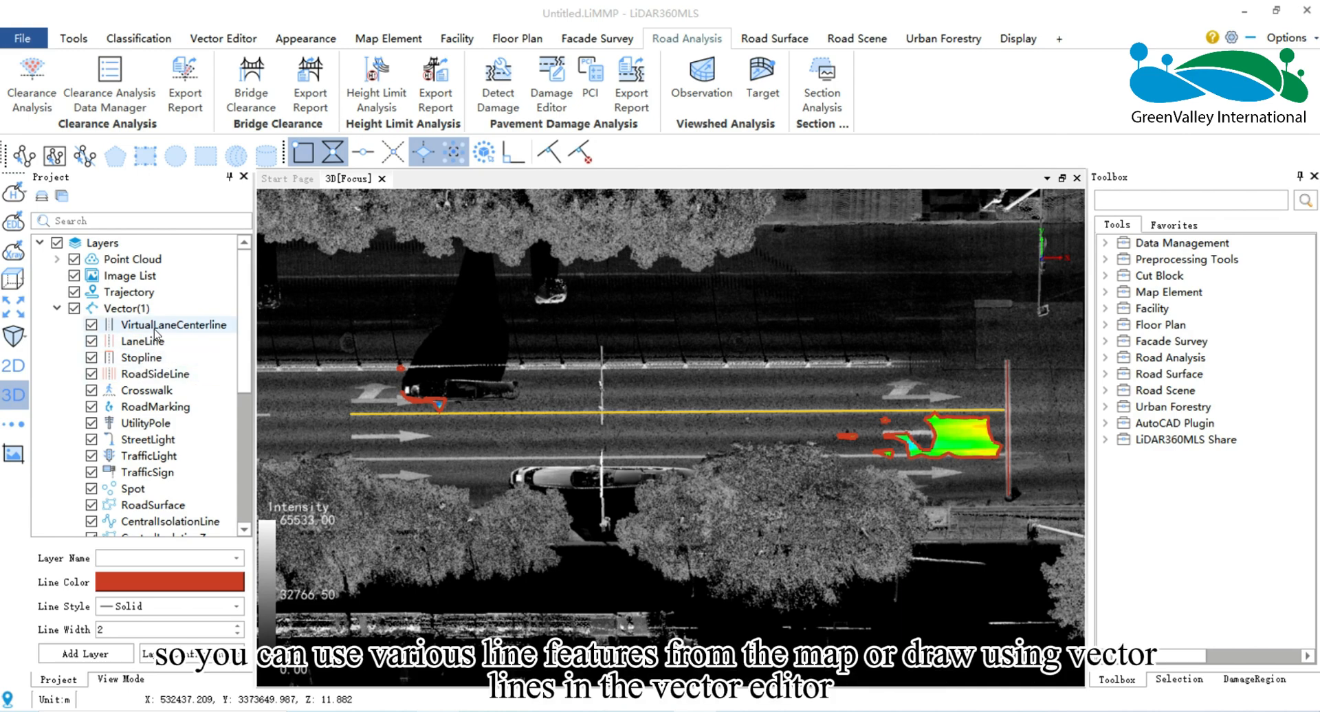
left_click(229, 39)
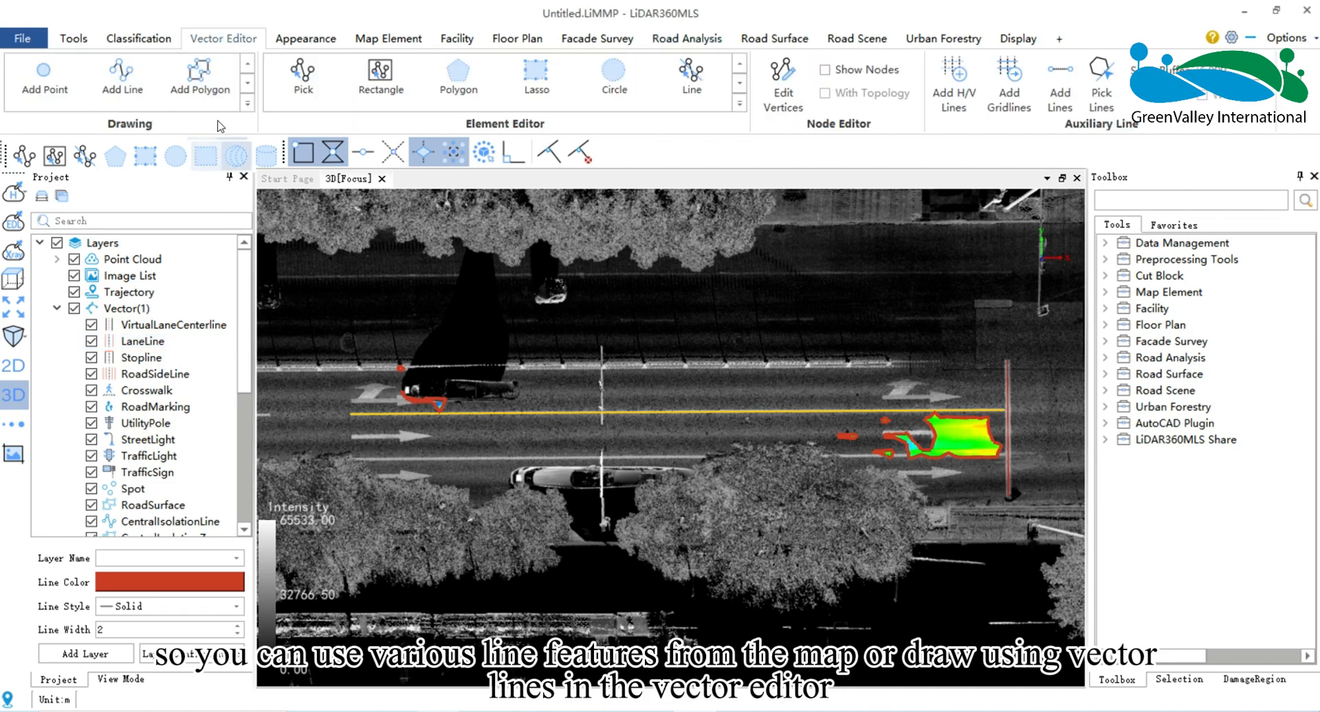
left_click(696, 43)
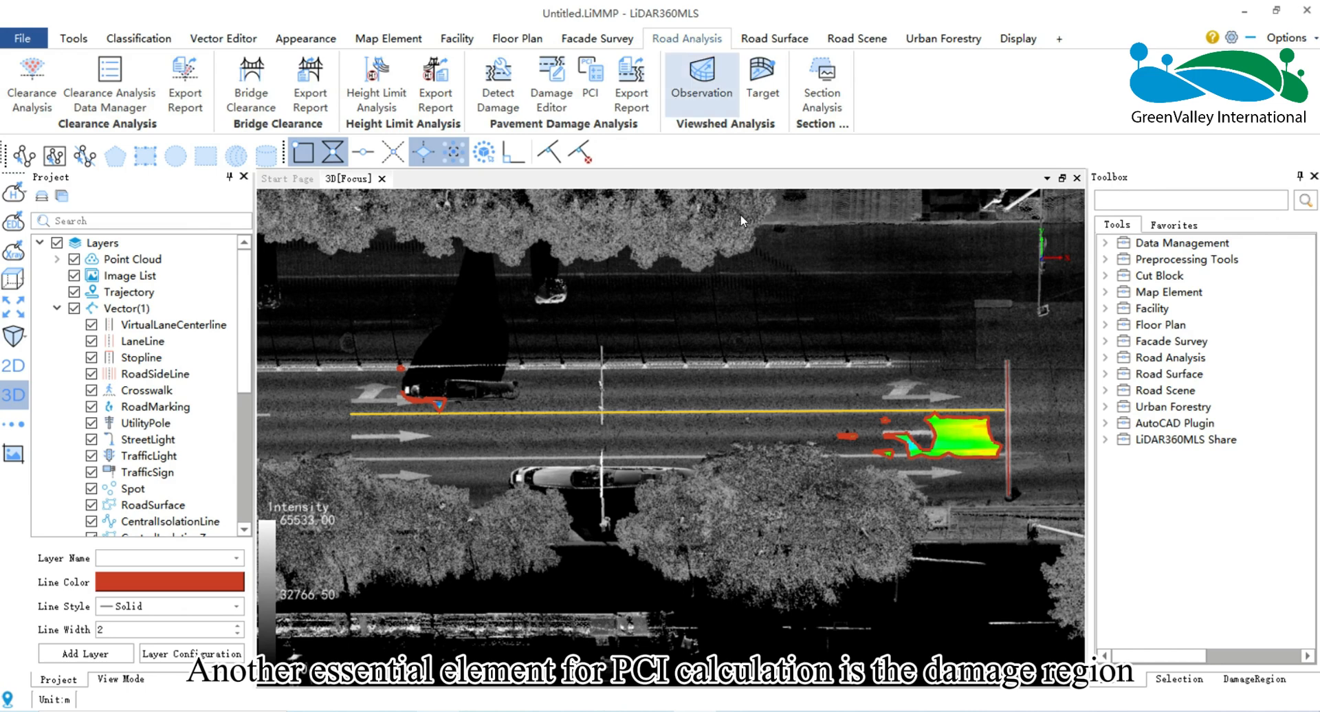
middle_click_drag(970, 412, 827, 403)
scroll(827, 403, "up", 3)
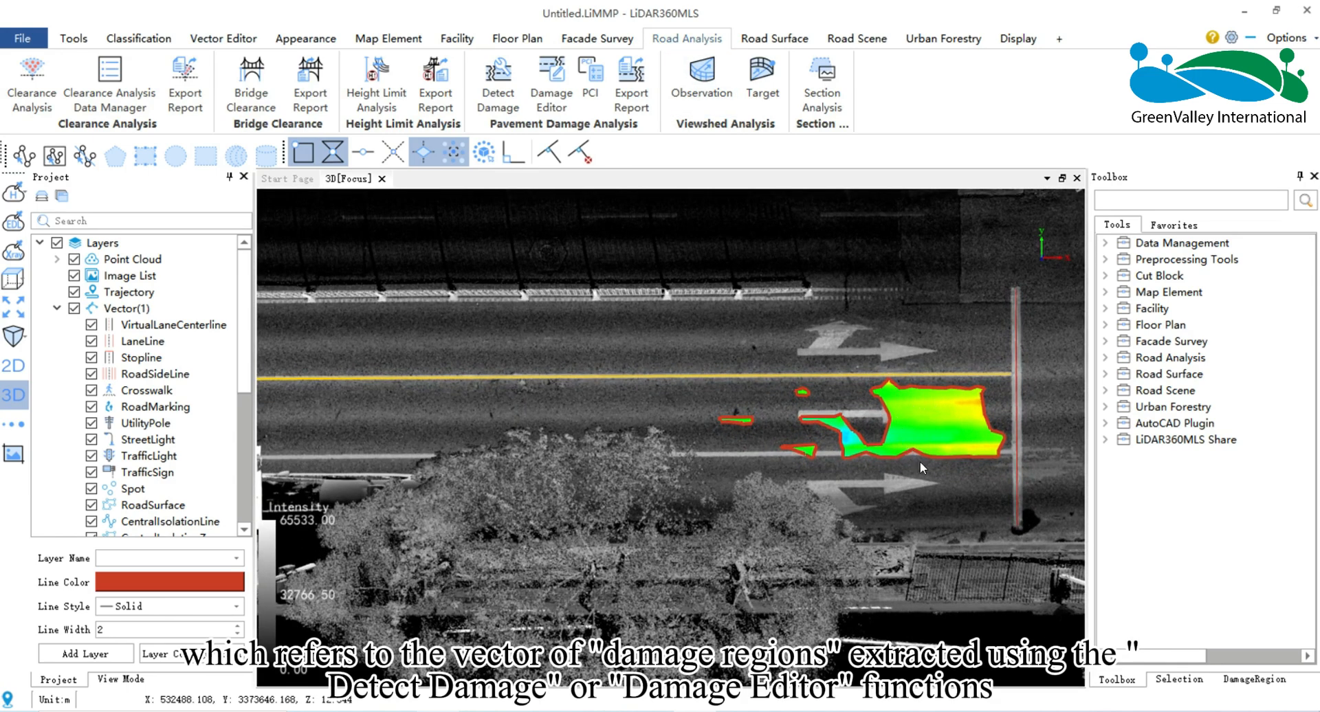
middle_click_drag(963, 466, 904, 463)
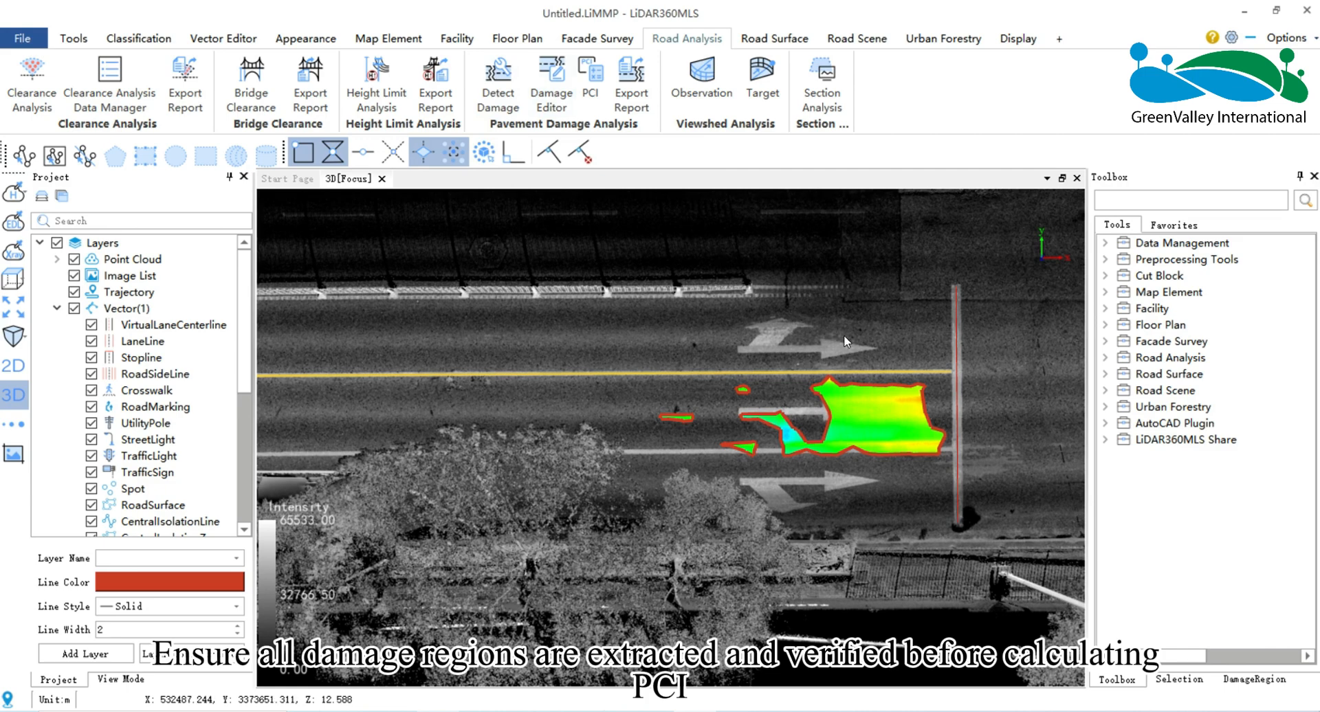
scroll(899, 368, "down", 2)
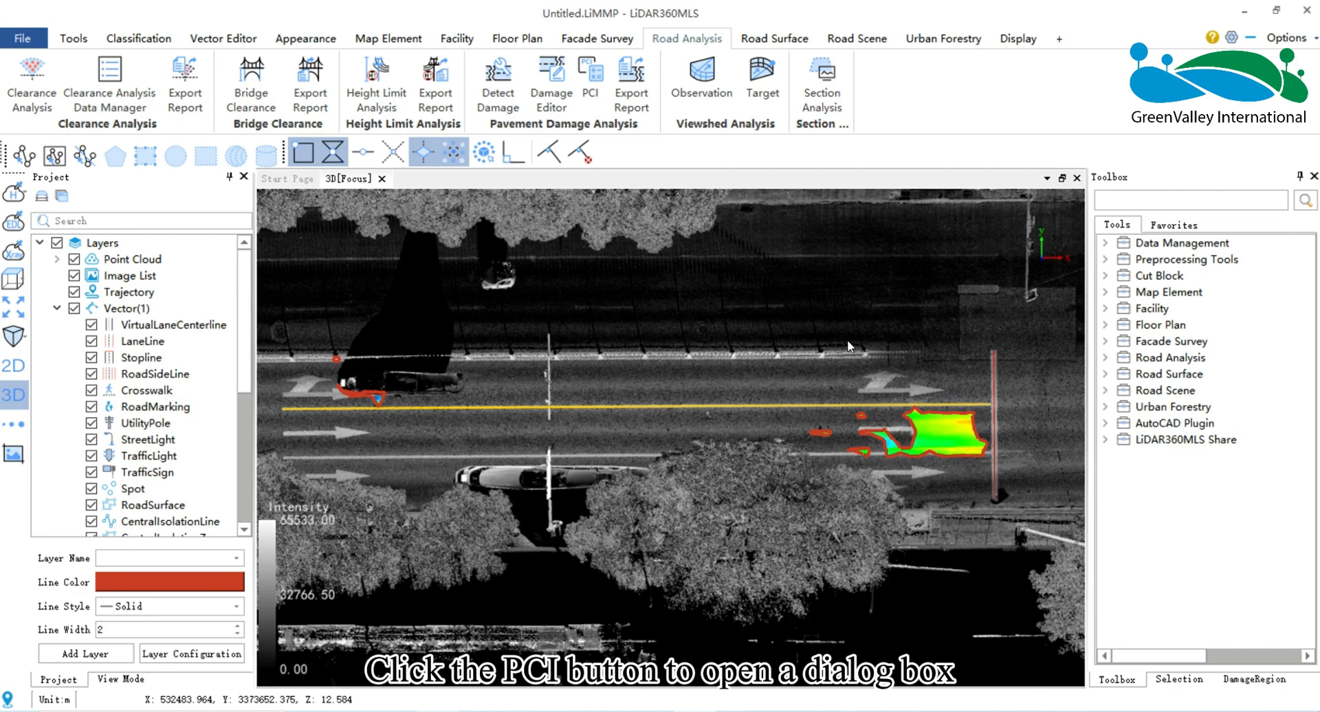
scroll(847, 340, "down", 1)
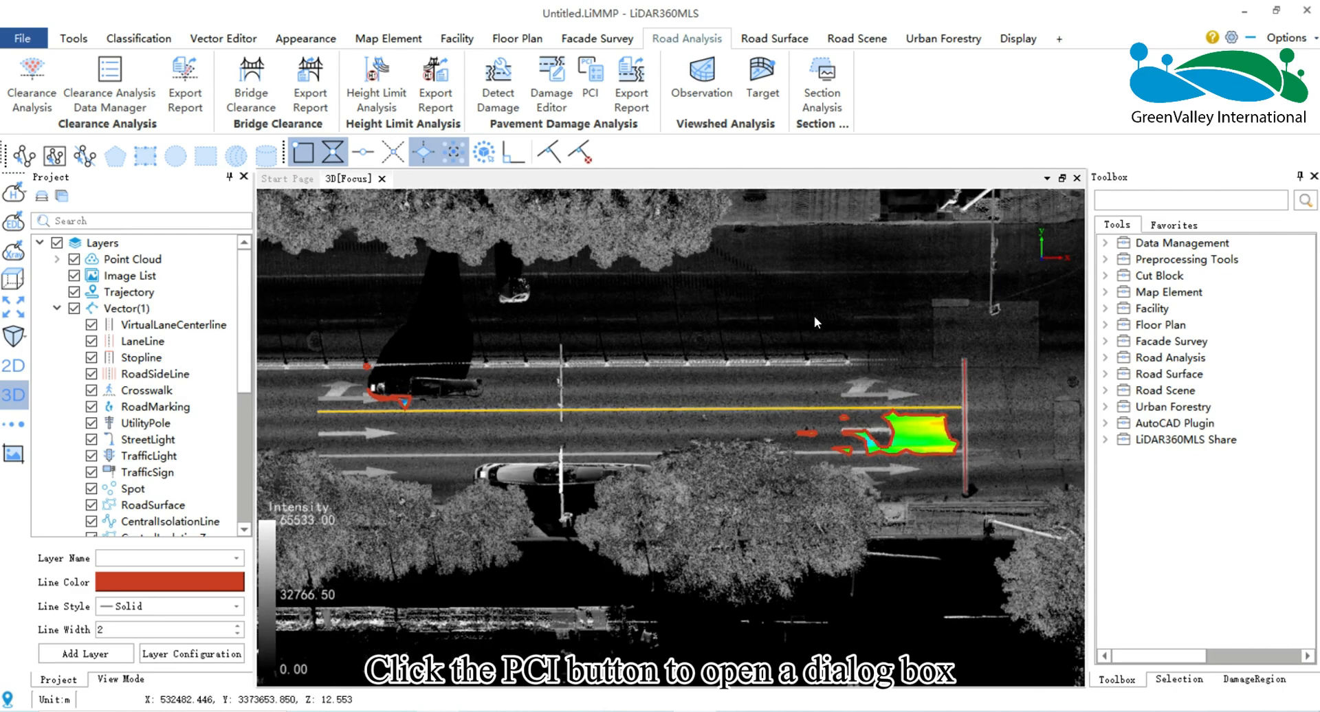
Open the PCI calculation settings and move the dialog clear of the road so its lines and damage regions can be selected.
left_click(591, 84)
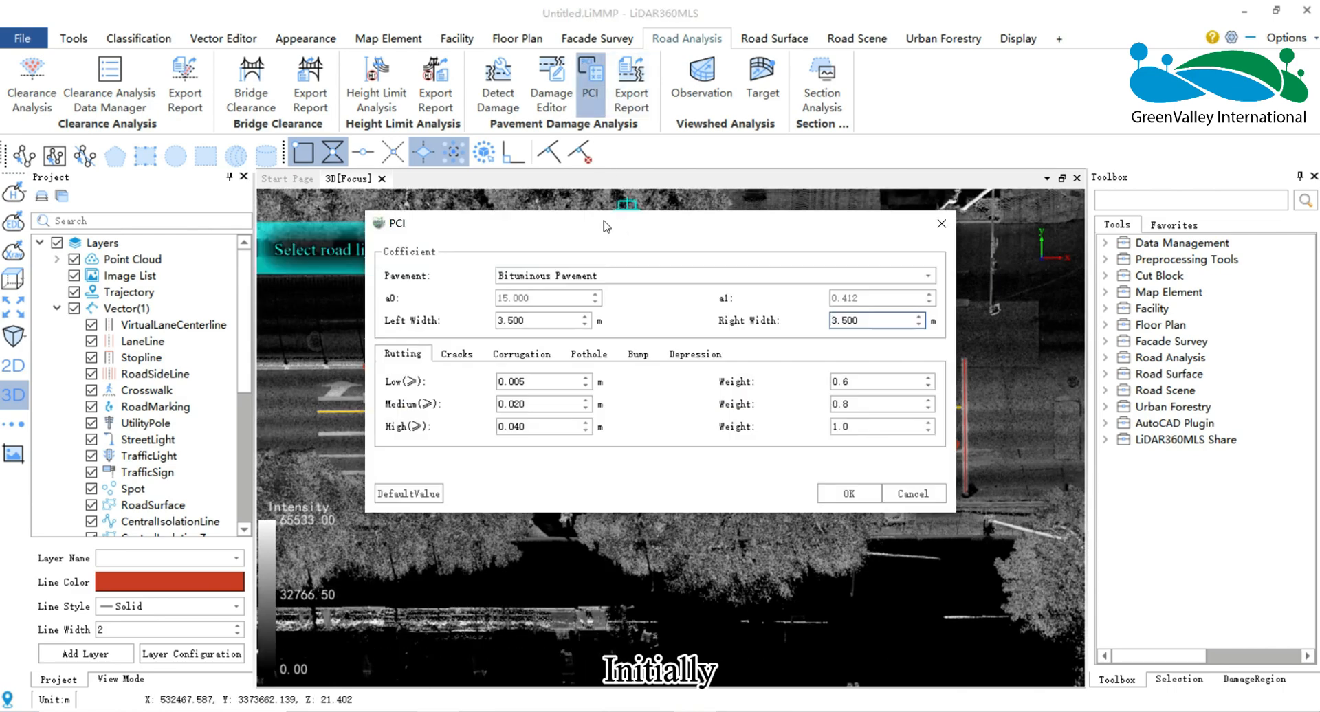
left_click_drag(596, 224, 789, 317)
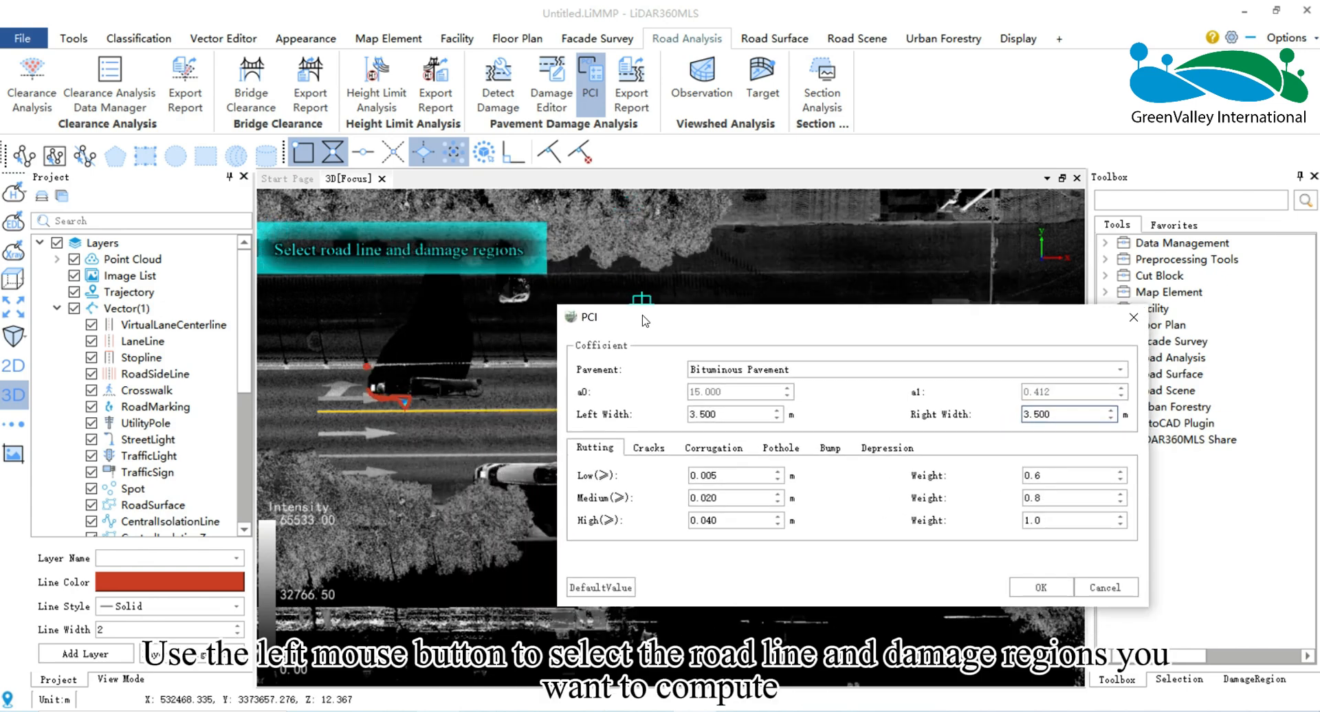
left_click_drag(619, 322, 859, 535)
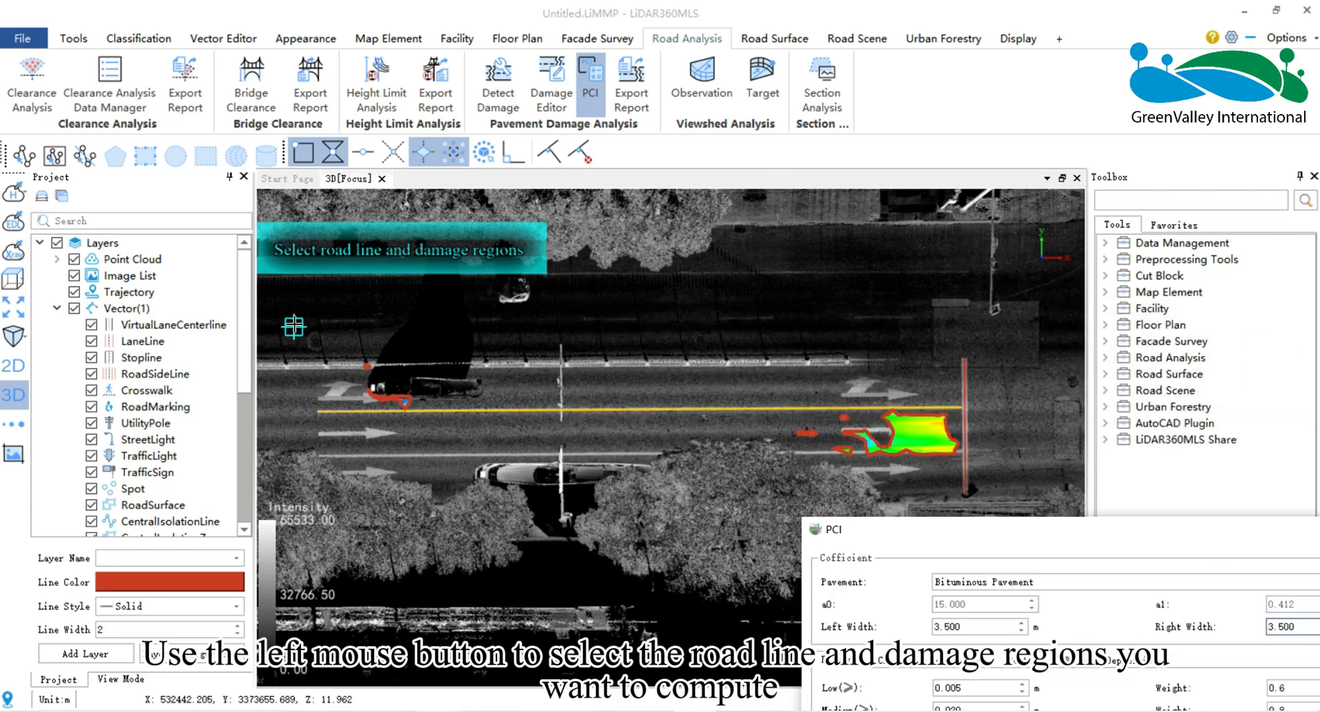
Try to box-select the road line and damage regions across the roadway with the stop line layer shown.
left_click_drag(294, 326, 958, 492)
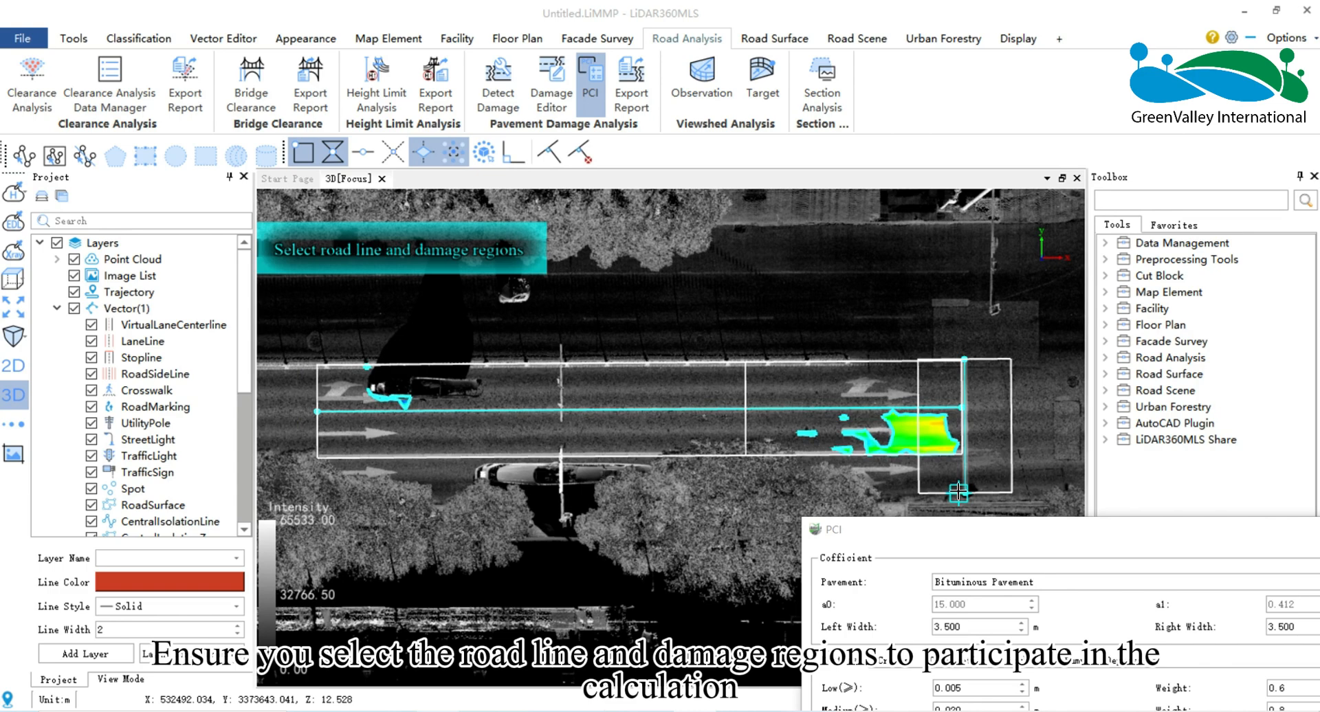
left_click_drag(880, 539, 742, 383)
left_click_drag(734, 474, 485, 341)
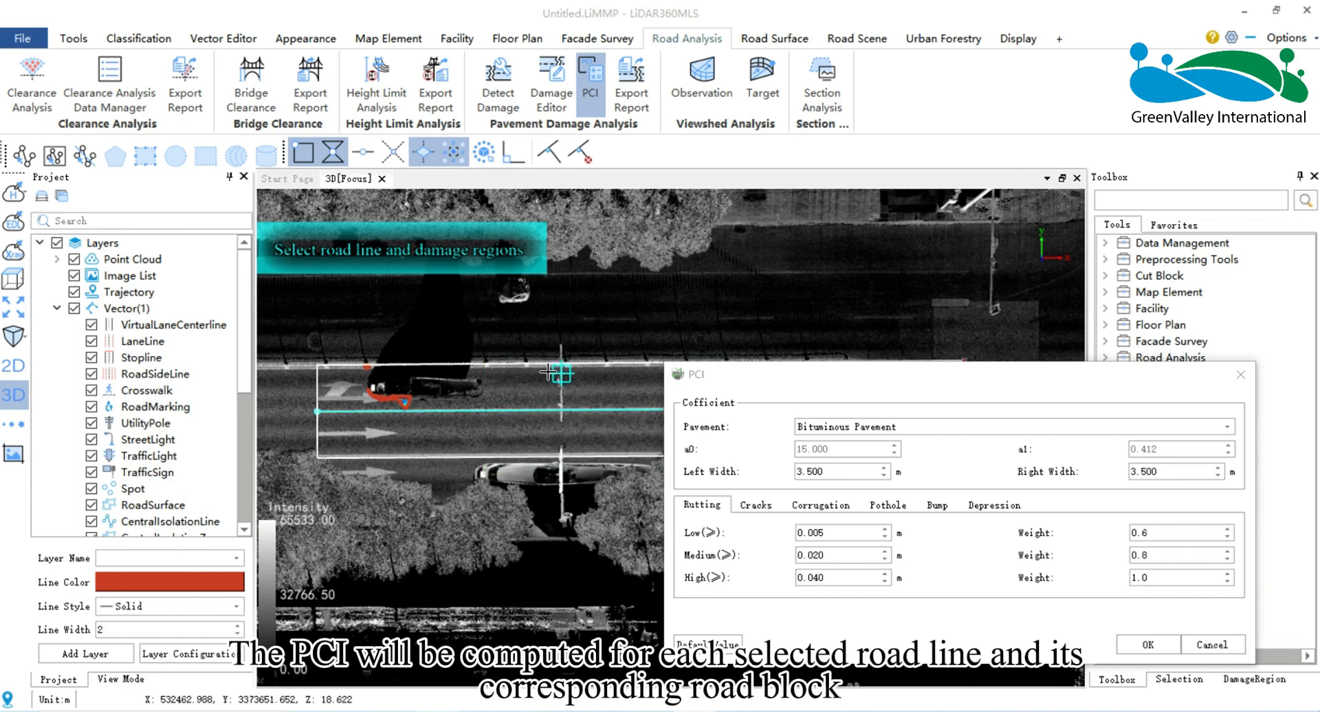
Hide the Stopline layer and box-select the yellow road line with all damage regions for the PCI calculation.
left_click(91, 359)
left_click_drag(729, 374, 827, 511)
left_click_drag(299, 330, 776, 466)
middle_click_drag(740, 342, 719, 292)
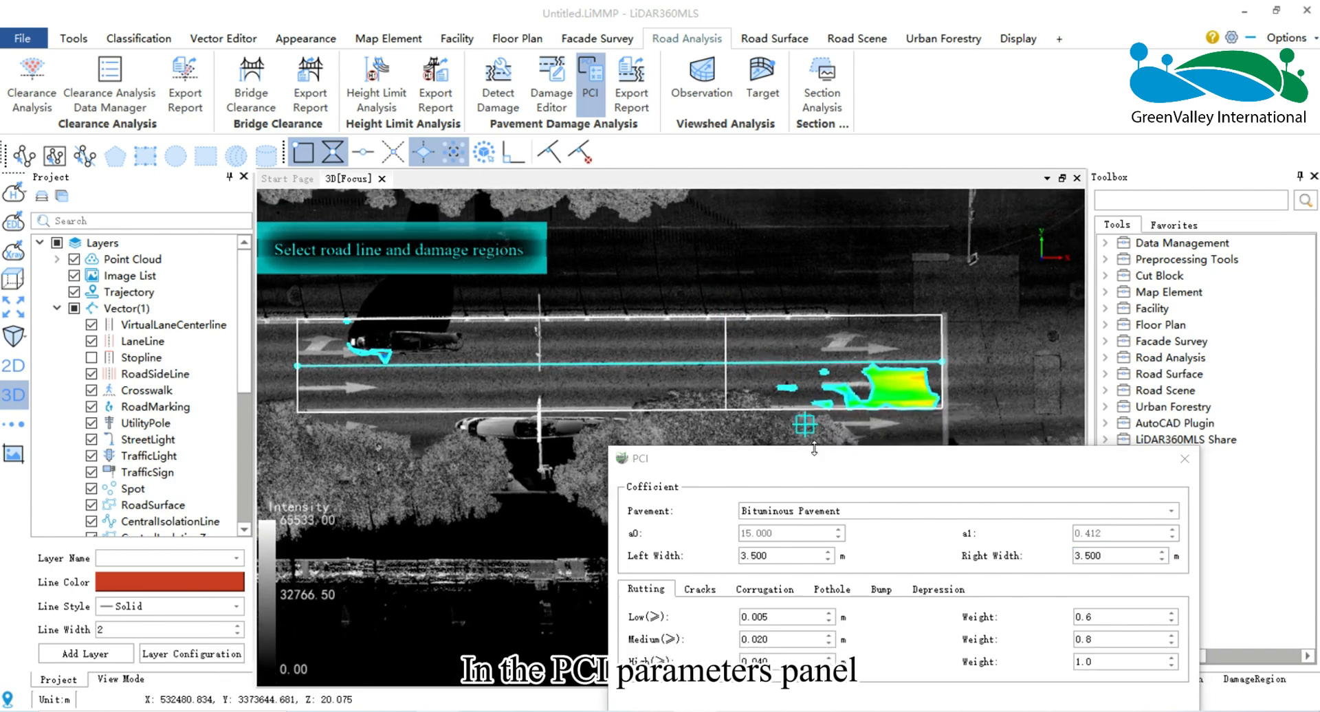
Switch the pavement type to Custom Pavement and back to Bituminous Pavement in the PCI settings.
left_click_drag(809, 452, 898, 335)
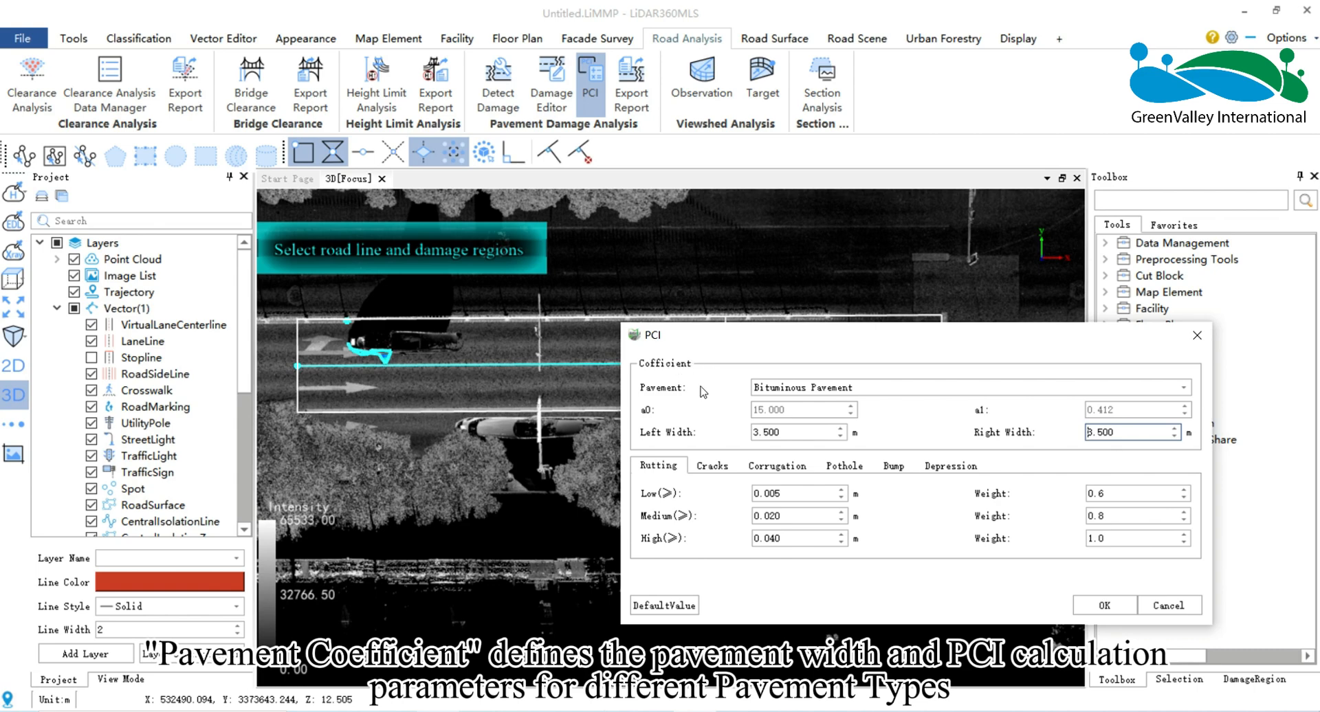
left_click(879, 388)
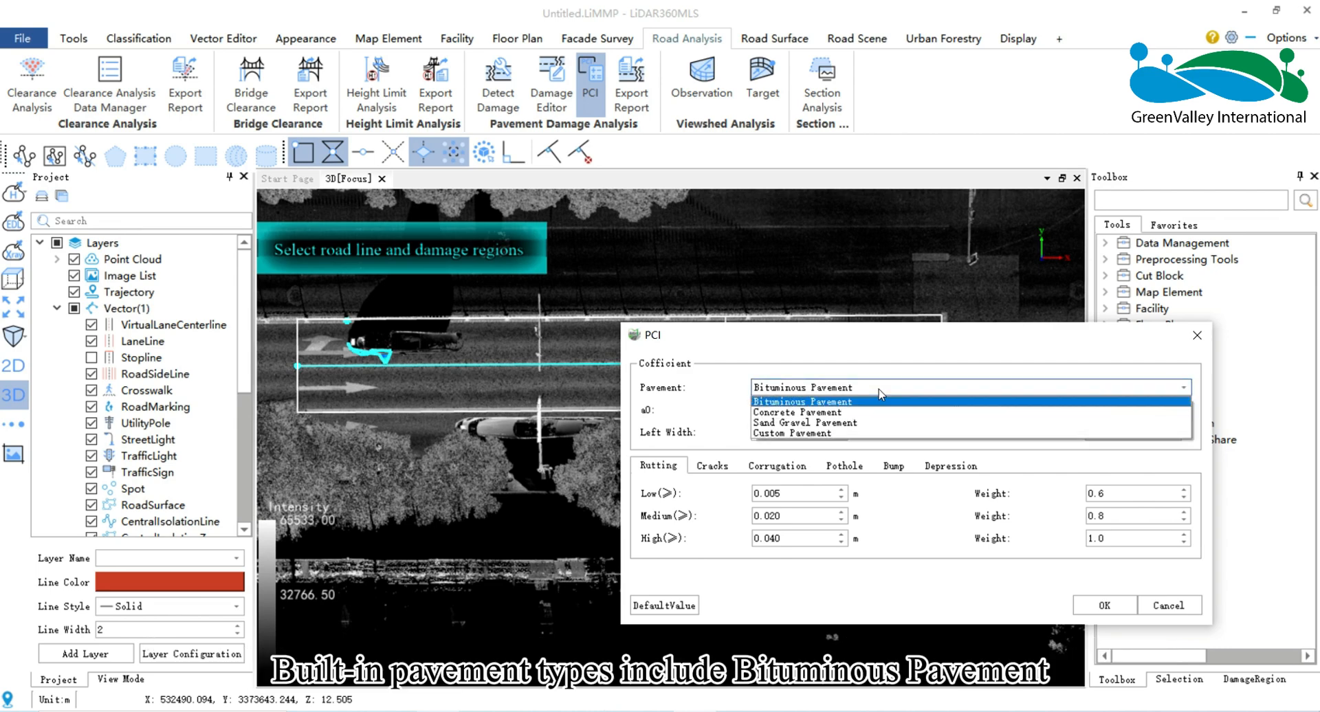
left_click(845, 434)
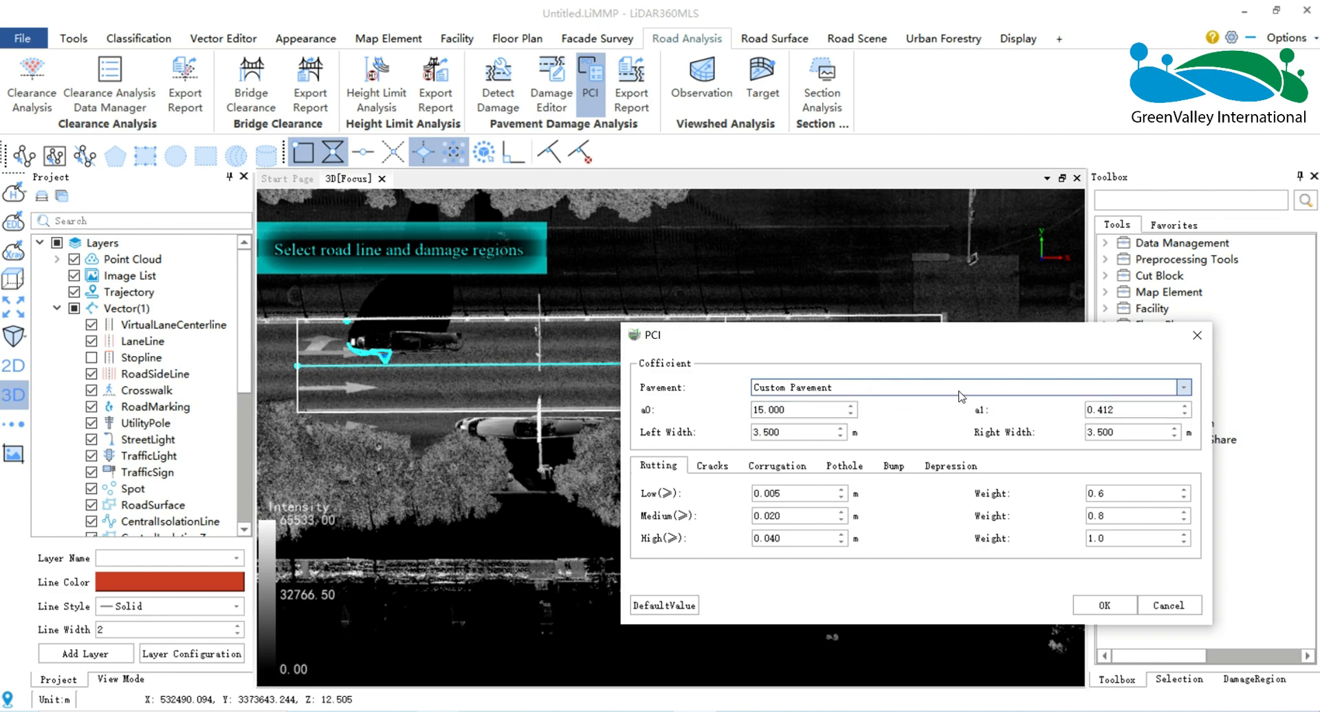
left_click(846, 391)
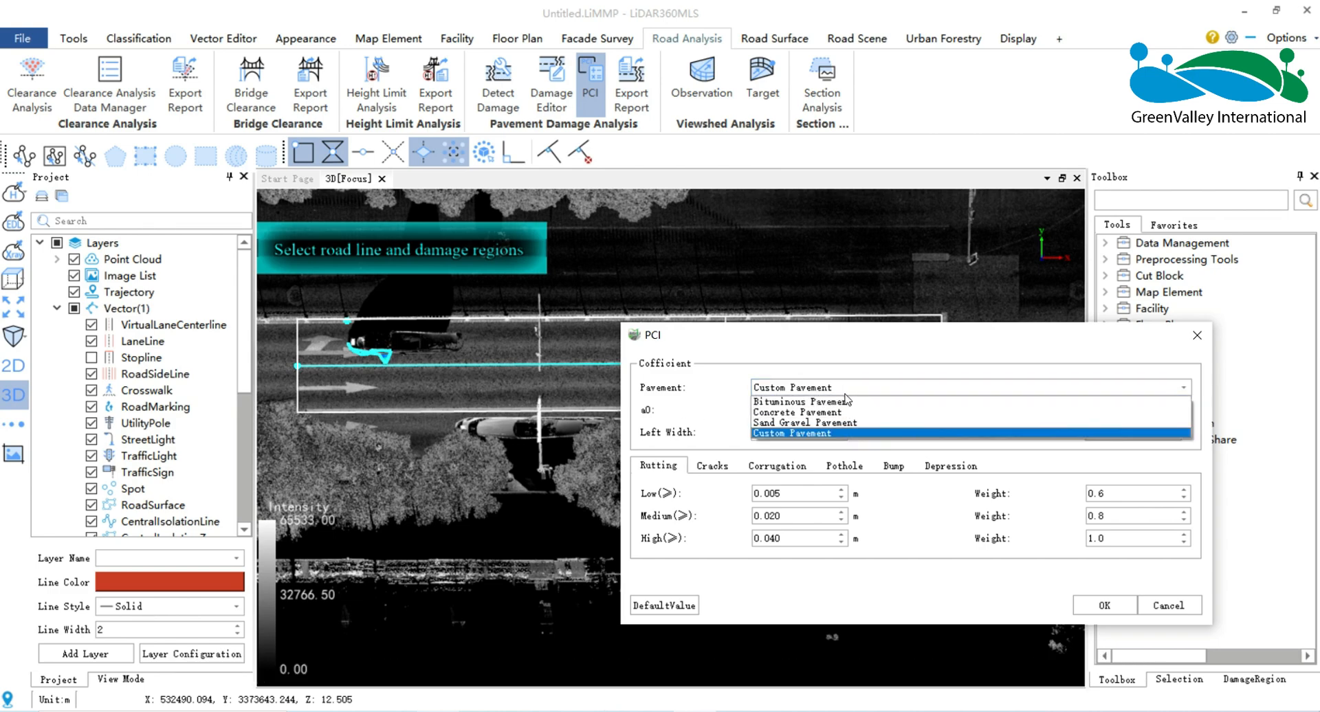
left_click(844, 403)
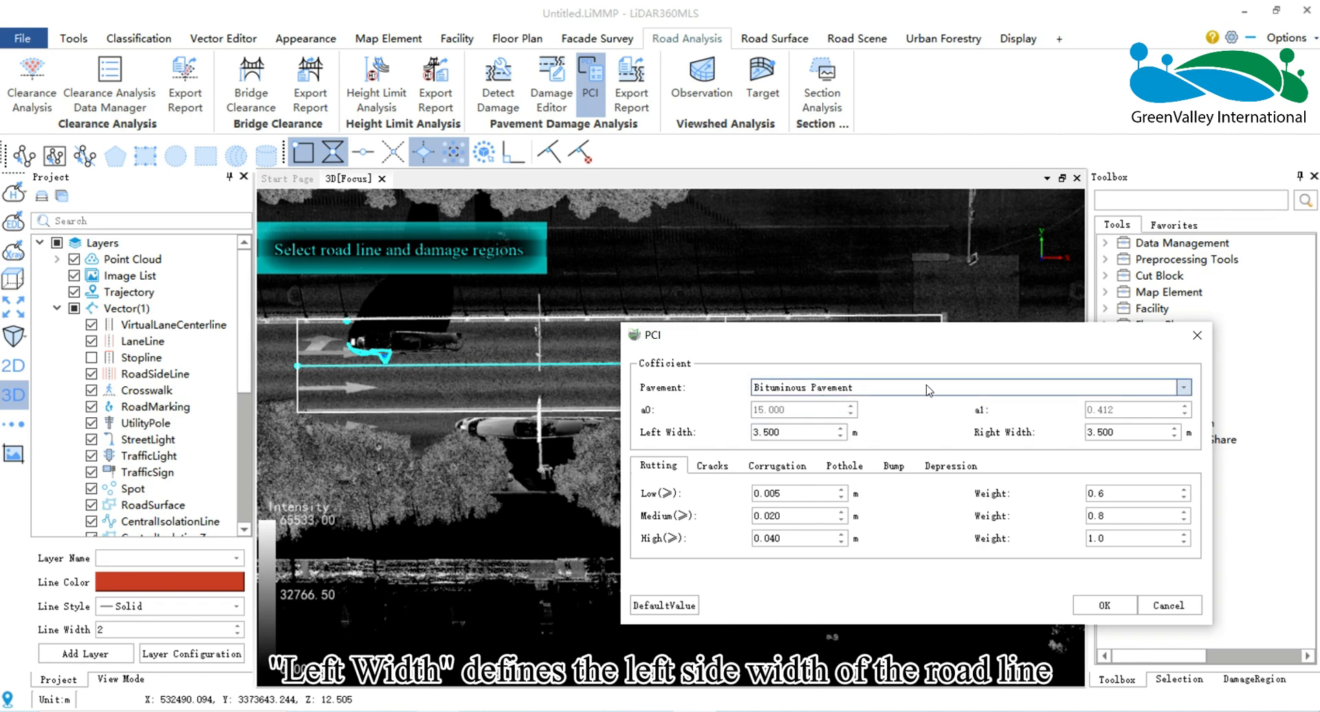
Lower the left width of the road block by one increment and restore it to 3.500 m.
left_click_drag(825, 347, 1022, 311)
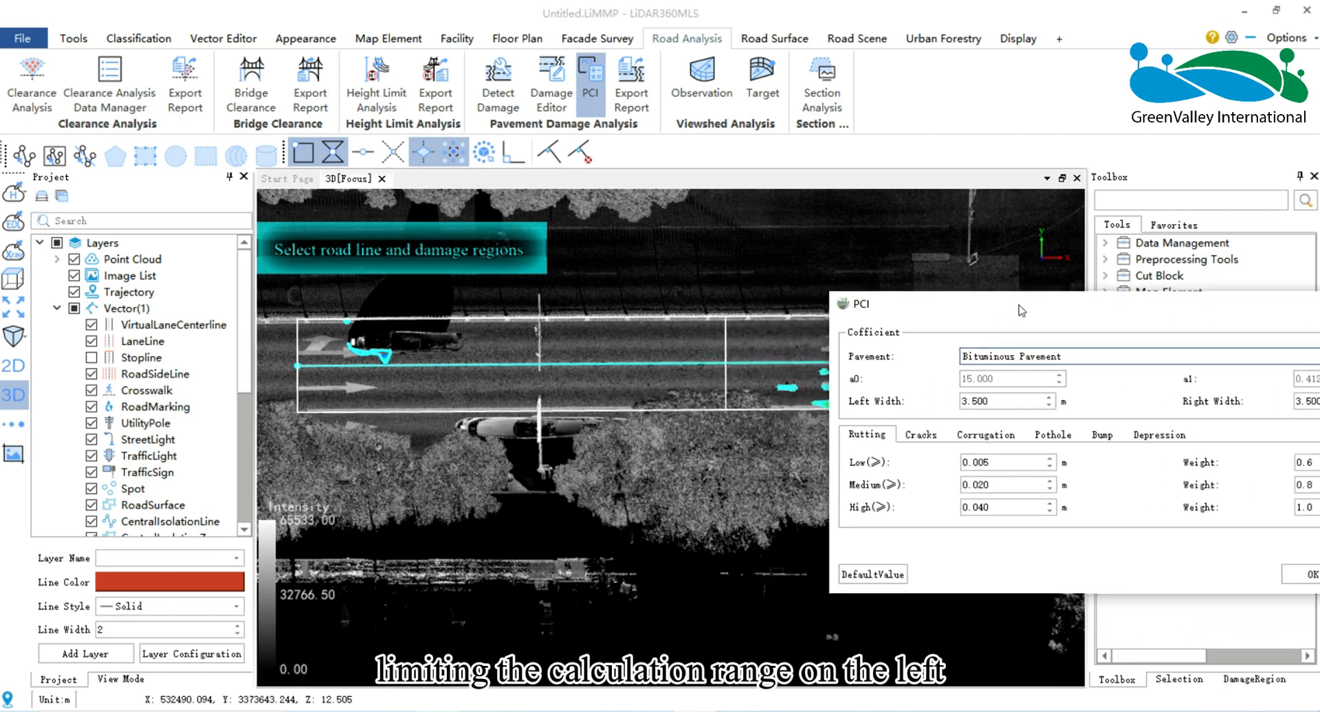
left_click(1048, 406)
left_click(1049, 396)
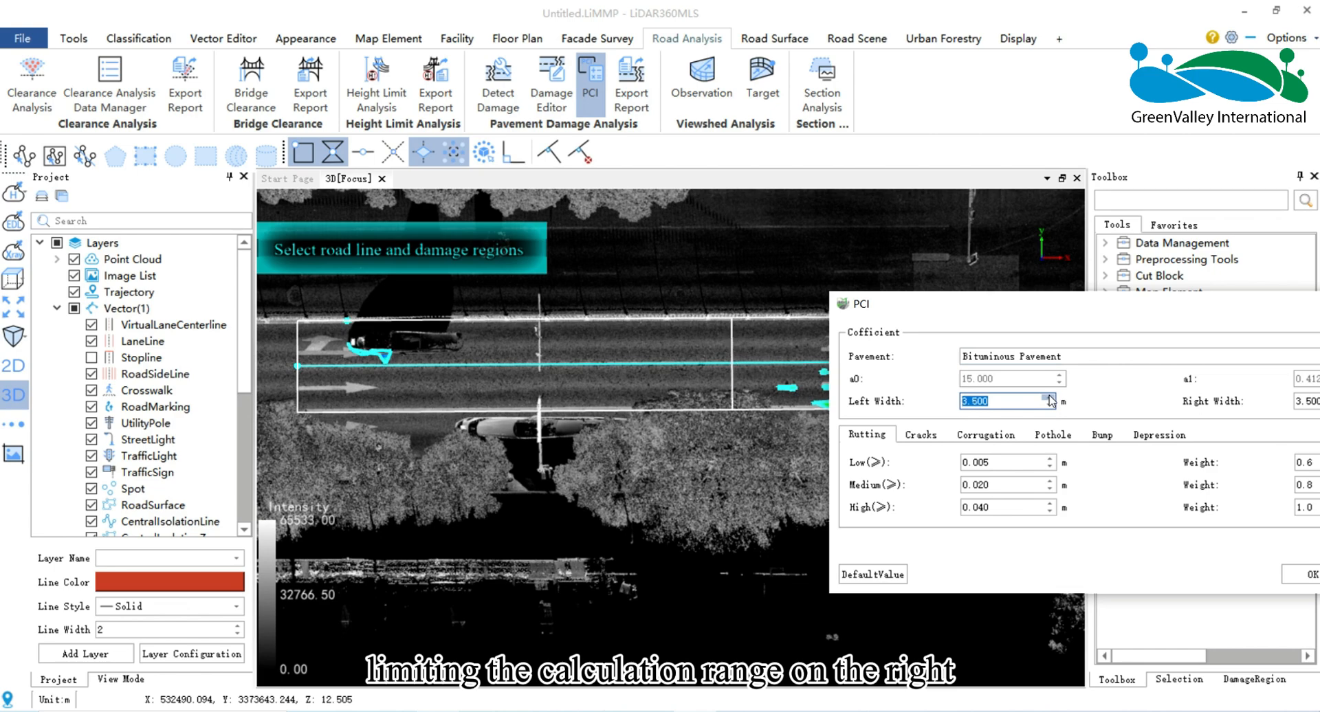
Set the right width of the road block to 3.400 m.
left_click_drag(1083, 316, 831, 470)
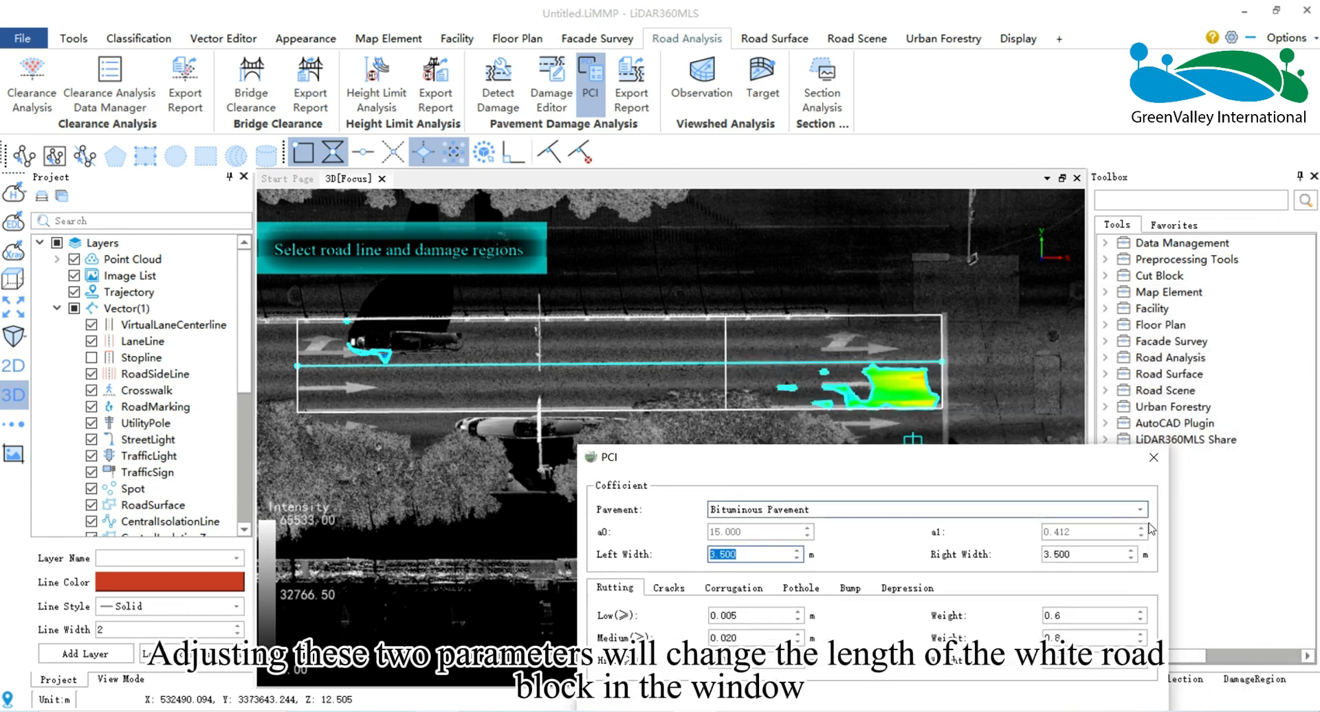
left_click(1131, 559)
left_click_drag(1031, 457, 1057, 445)
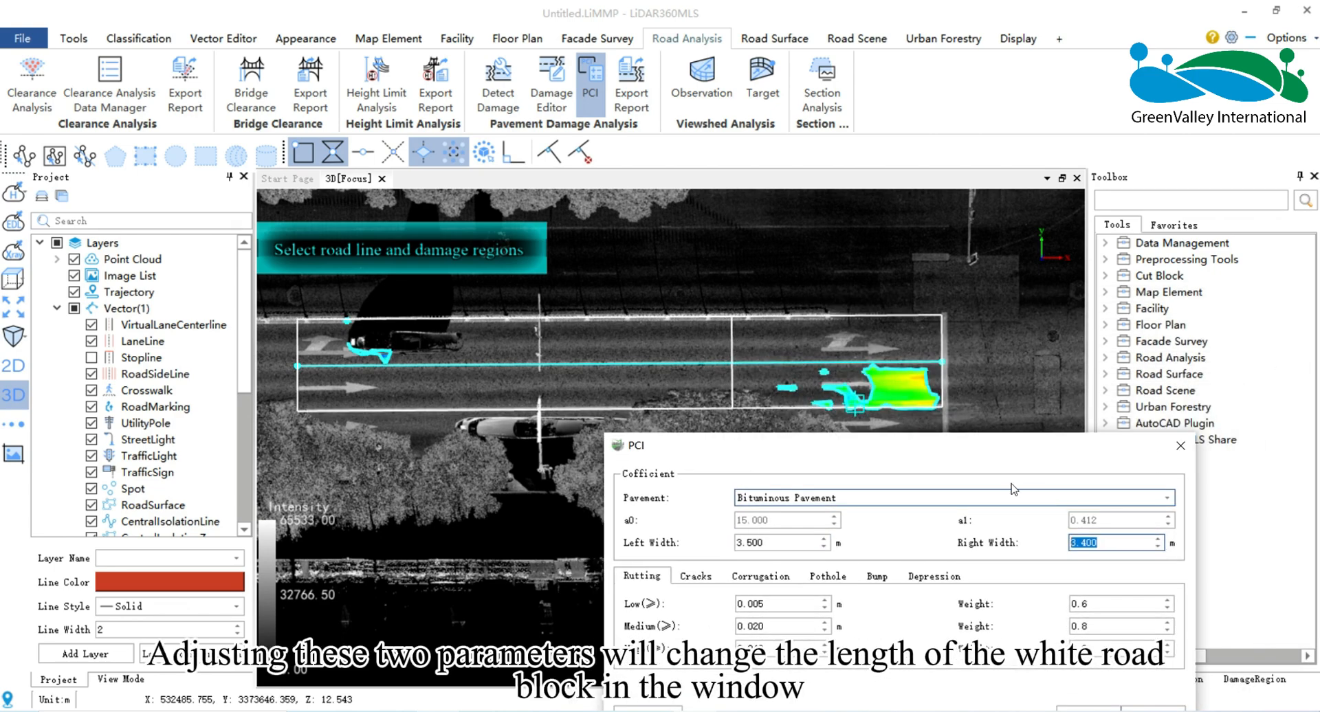
Review the severity thresholds and weights of the damage types, from Rutting and Cracks through Depression.
left_click_drag(904, 447, 945, 428)
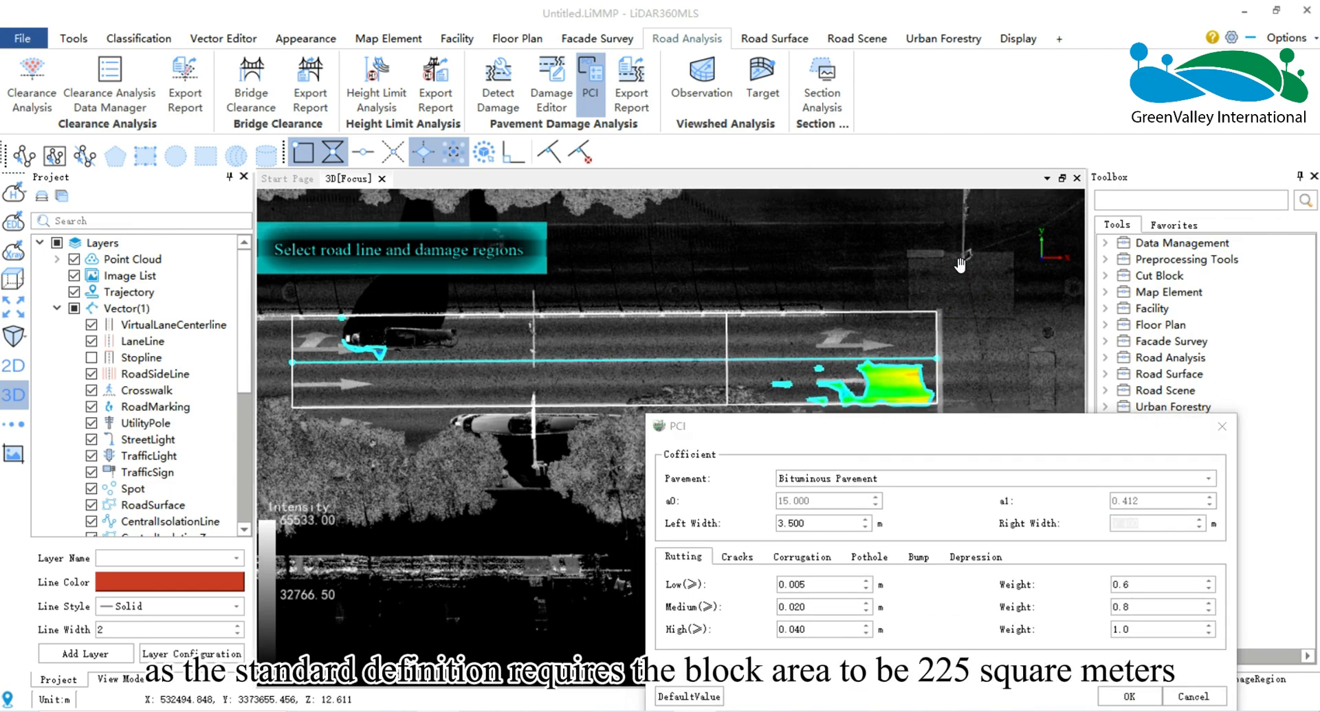
left_click_drag(960, 264, 945, 245)
left_click_drag(787, 427, 790, 415)
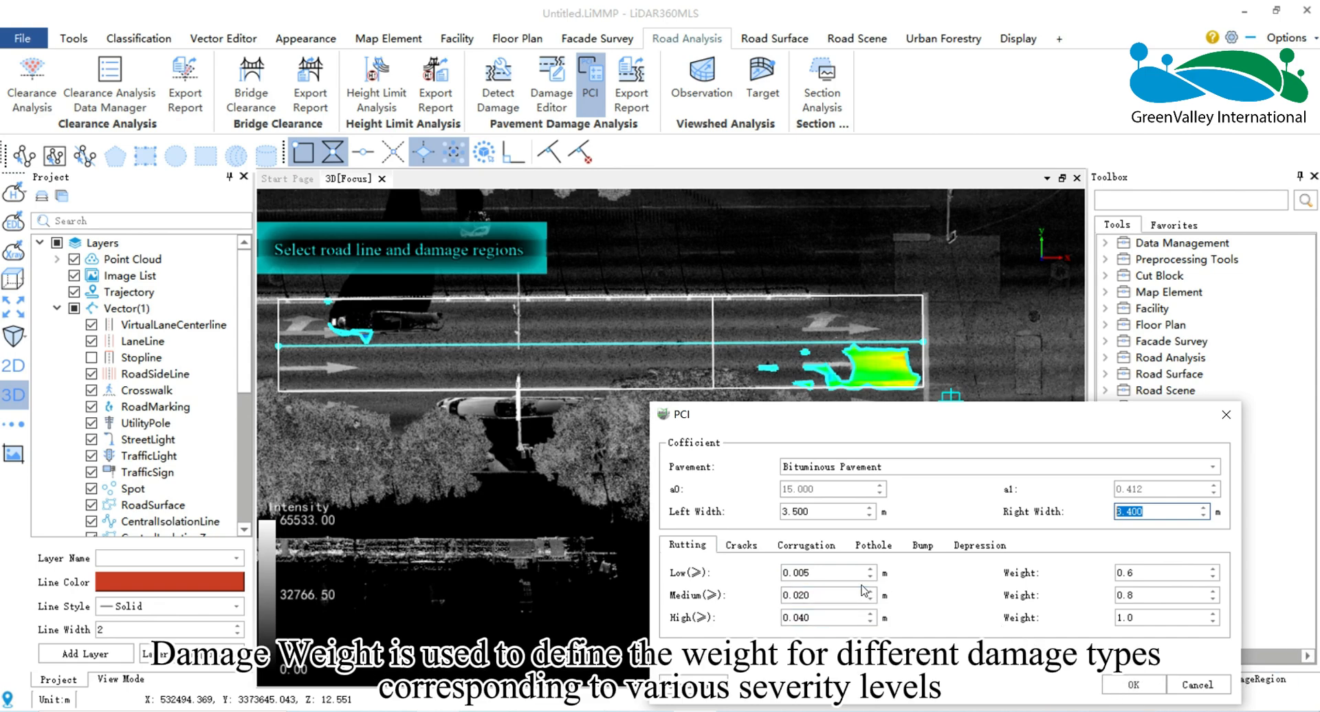
left_click(741, 545)
left_click(806, 545)
left_click(883, 546)
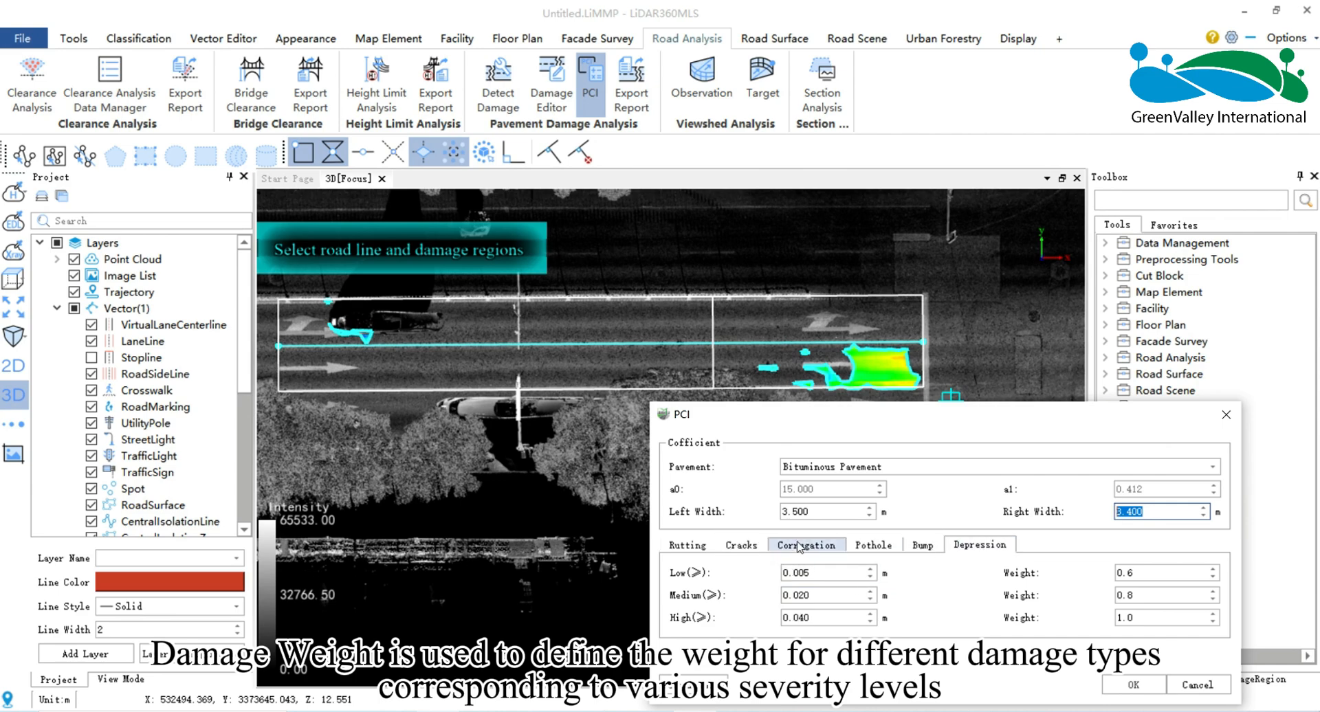
left_click(703, 544)
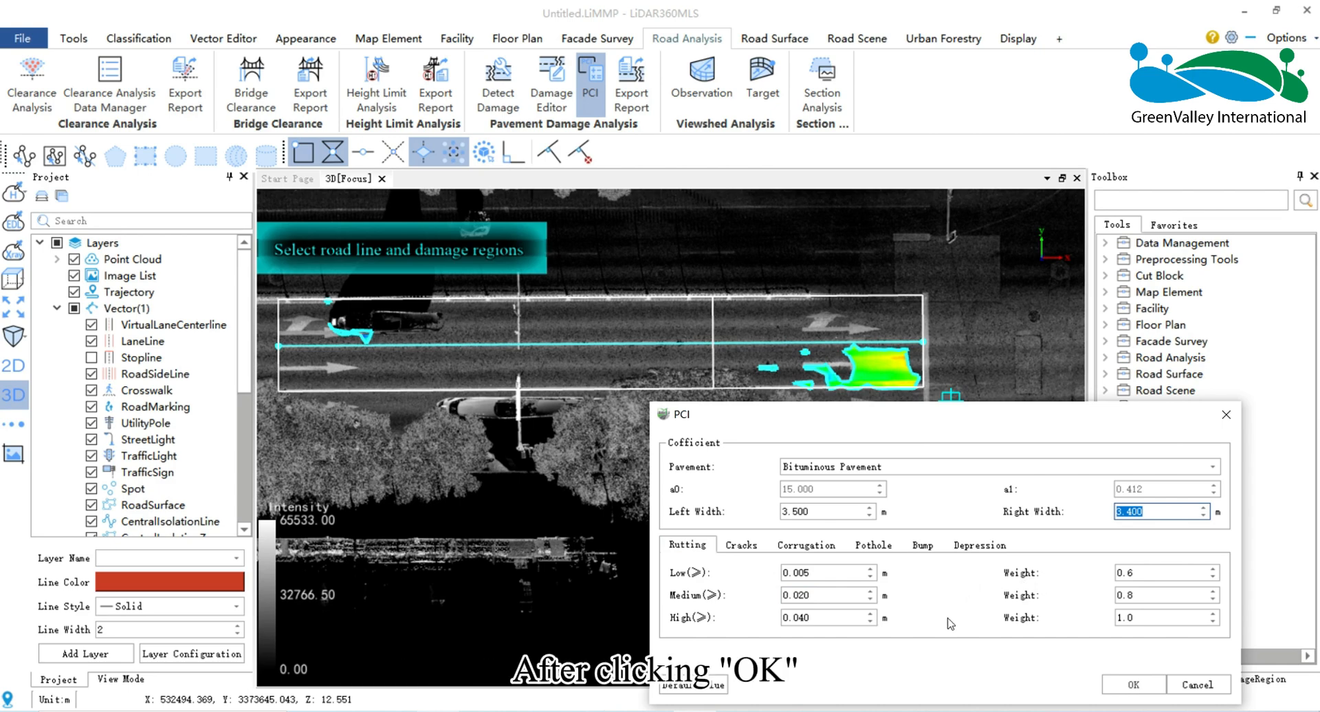
Compute the PCI for the selected road line and damage regions, and close the PCI settings.
left_click(1127, 685)
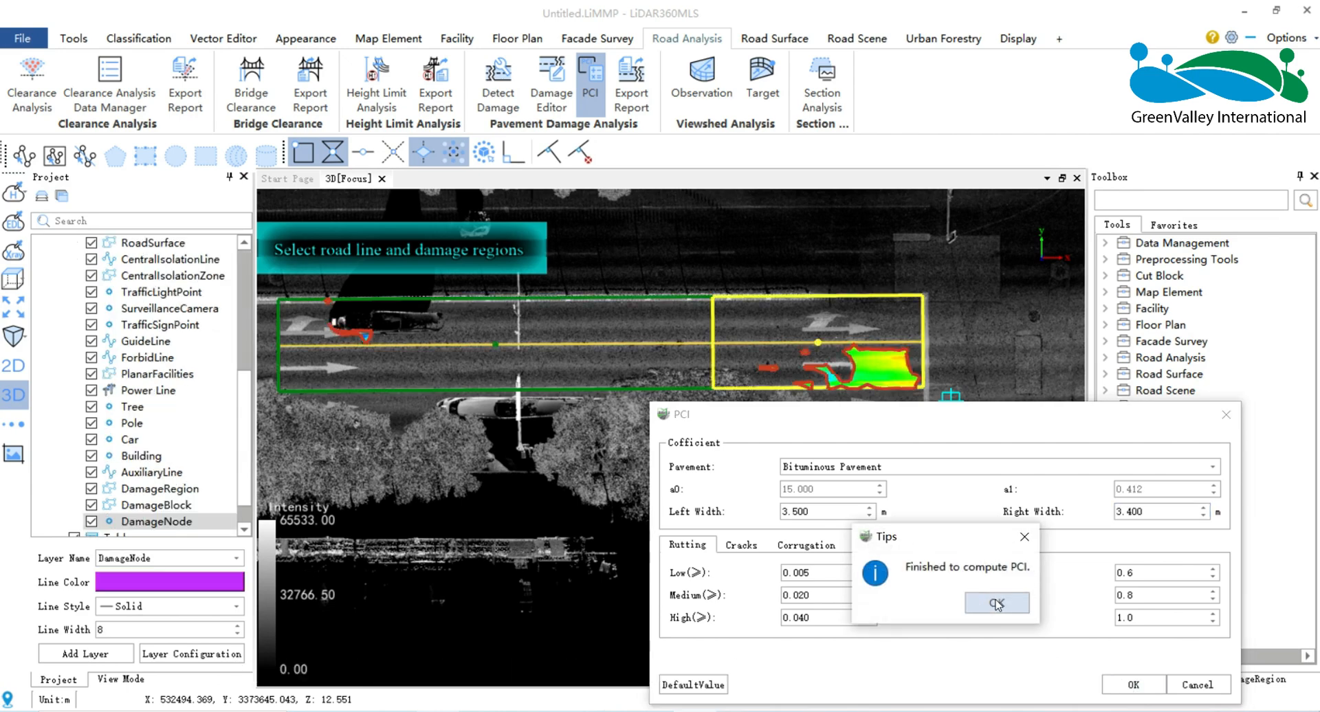
left_click(997, 603)
scroll(135, 479, "down", 1)
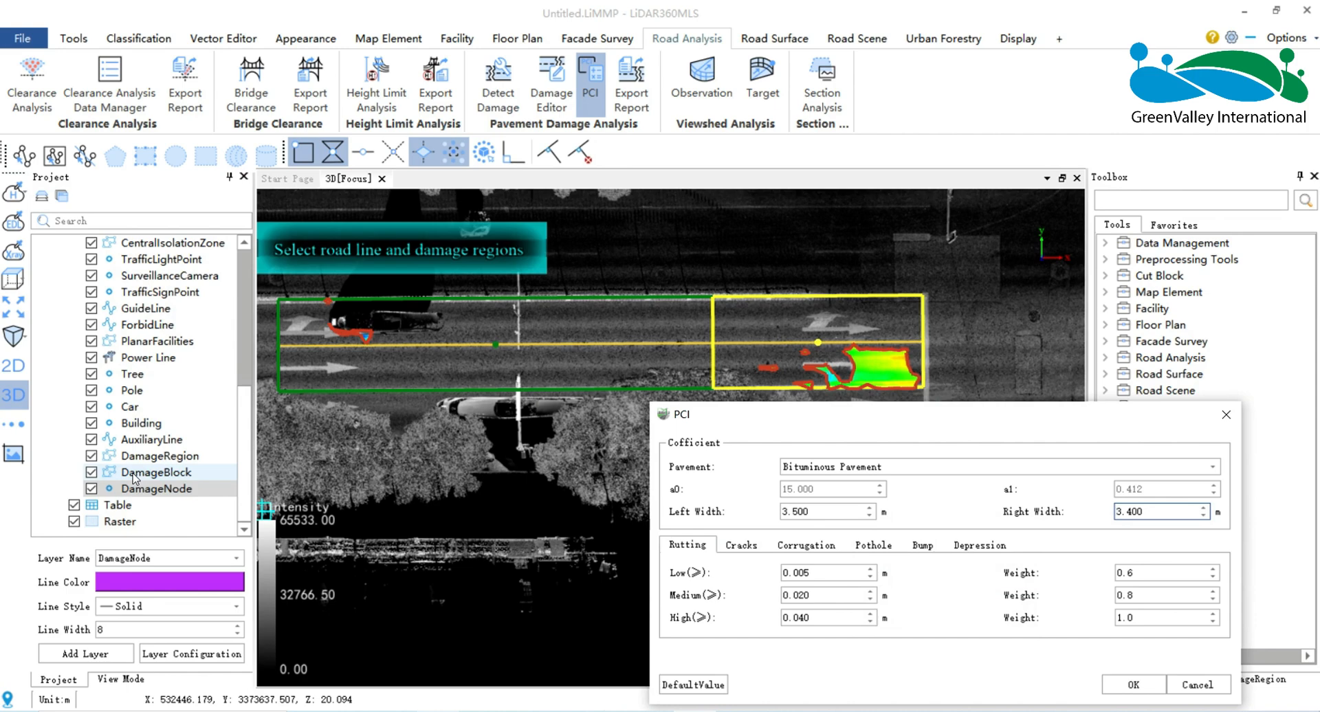
left_click(104, 484)
left_click(1225, 414)
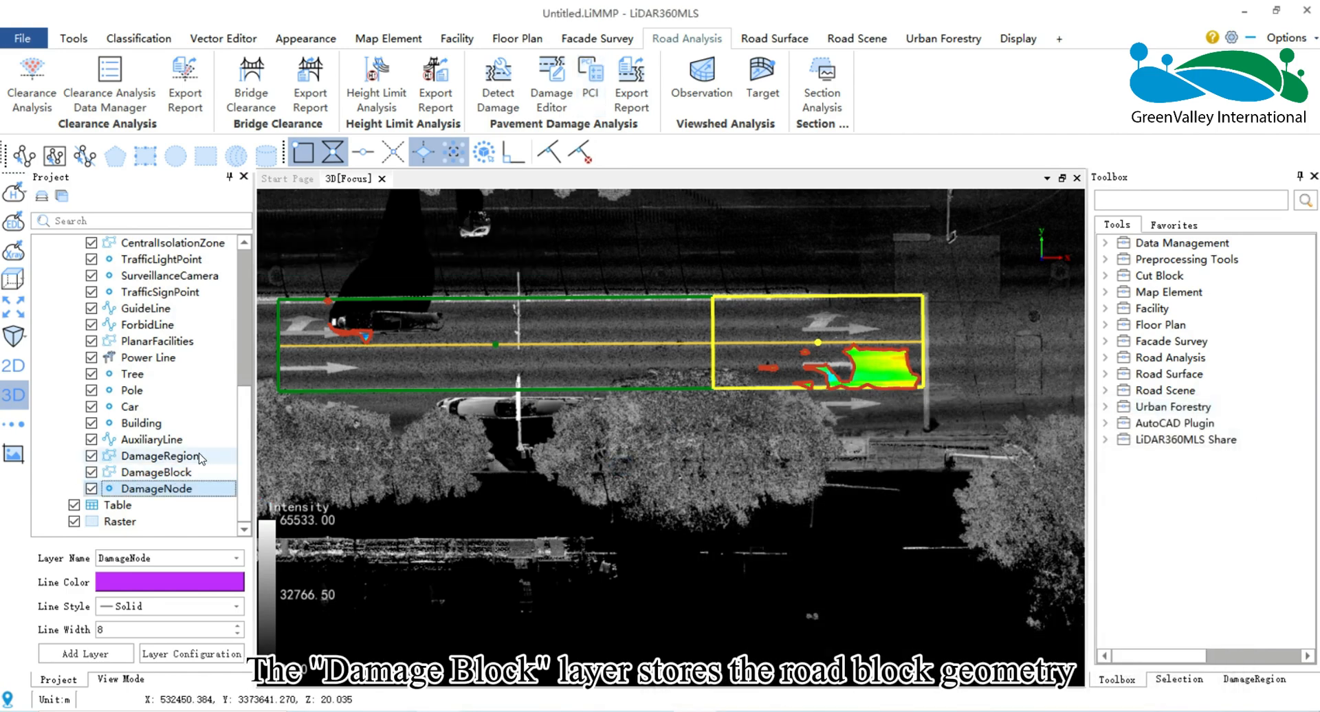
Toggle the DamageBlock layer's visibility off and on, and open its attribute table in a wider view.
left_click(91, 472)
left_click(91, 473)
right_click(162, 472)
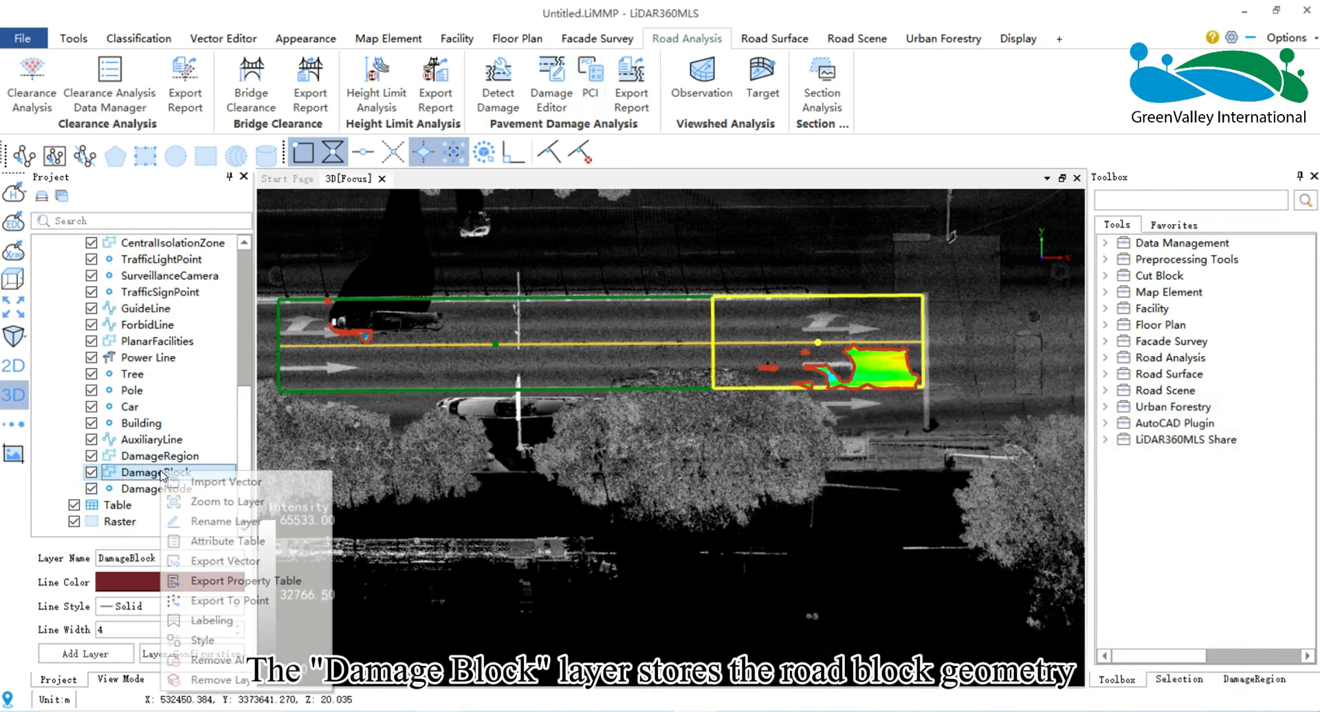
left_click(275, 541)
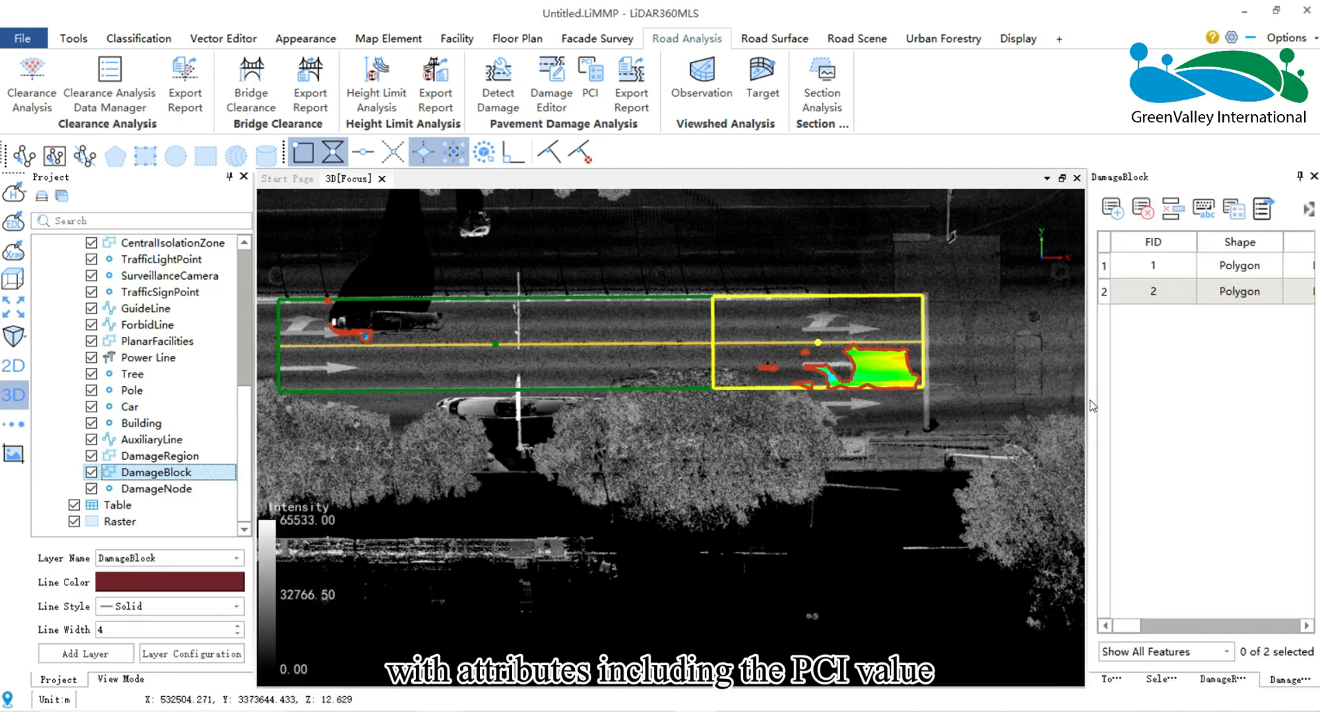
left_click_drag(1087, 394, 885, 402)
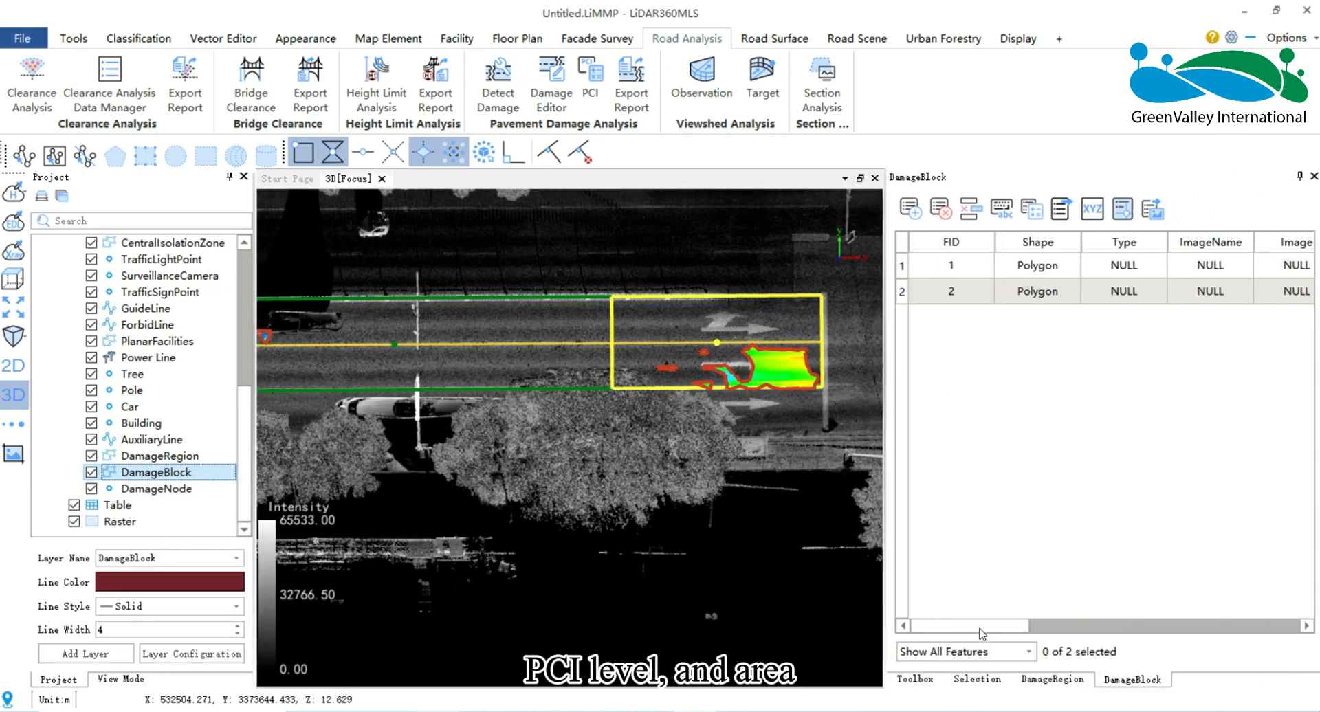
Toggle the DamageNode layer's visibility off and on, and view the PCI and road columns in its attribute table.
left_click_drag(953, 634, 94, 500)
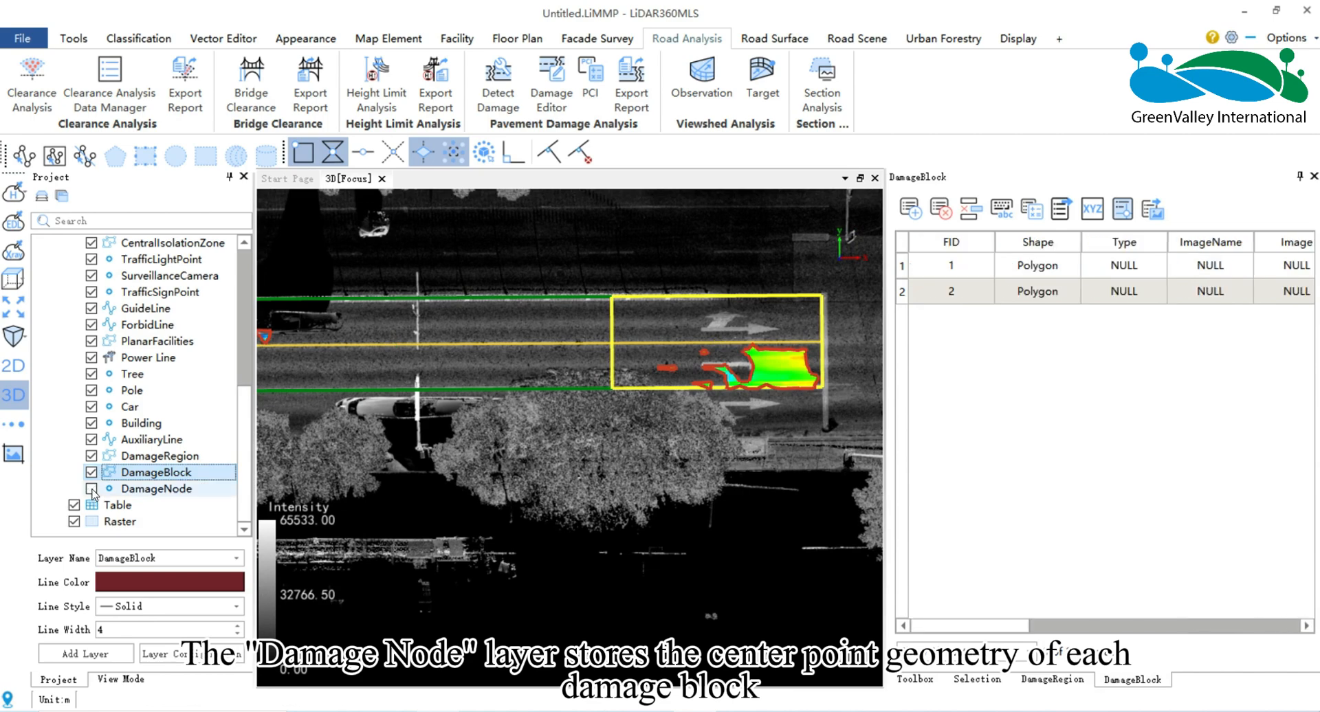
left_click(136, 489)
right_click(141, 489)
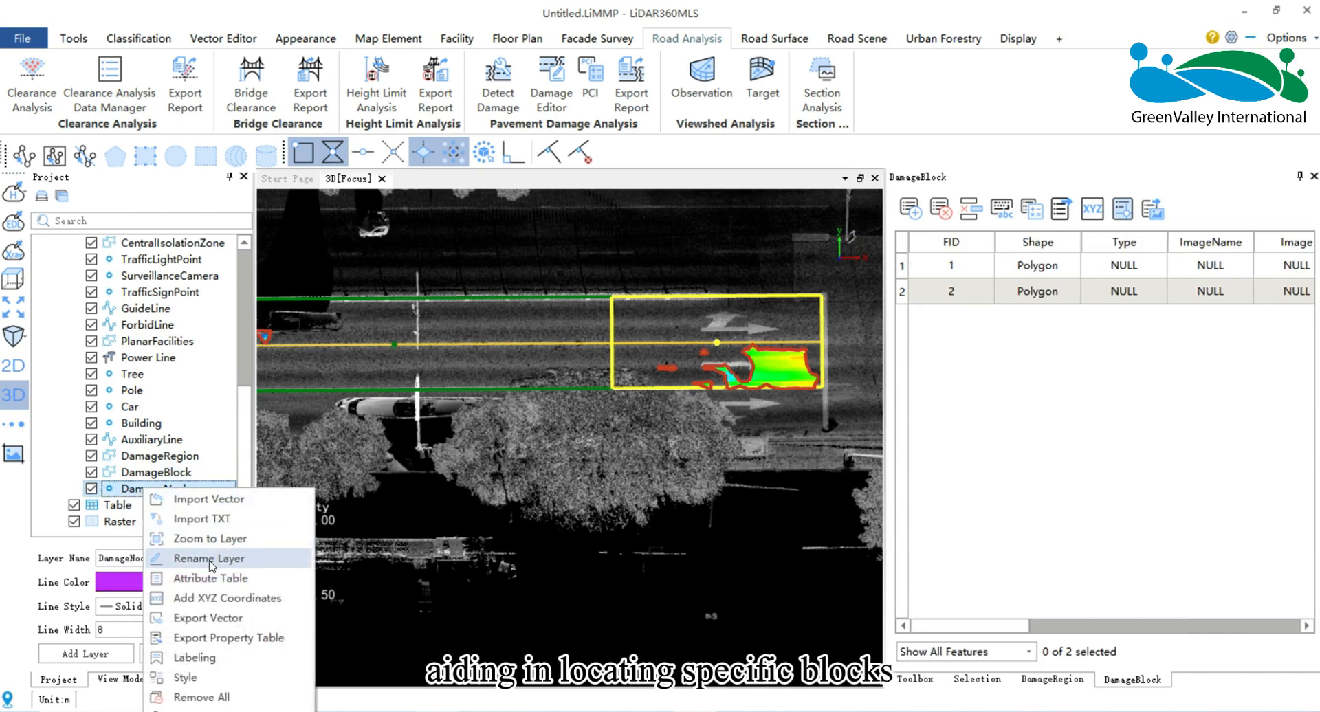
left_click(210, 580)
left_click_drag(940, 629, 1205, 617)
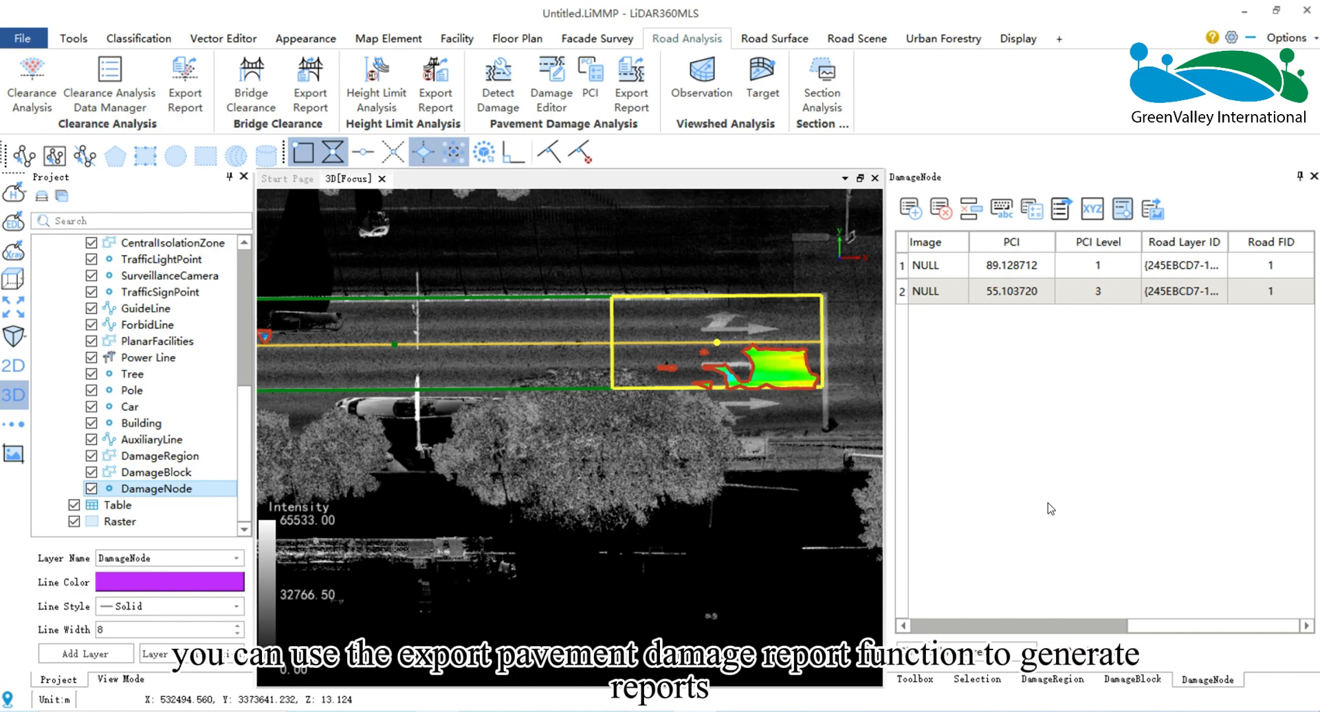
Export the pavement damage report as an HTML file named report in the data folder, and open the exported file.
left_click(630, 95)
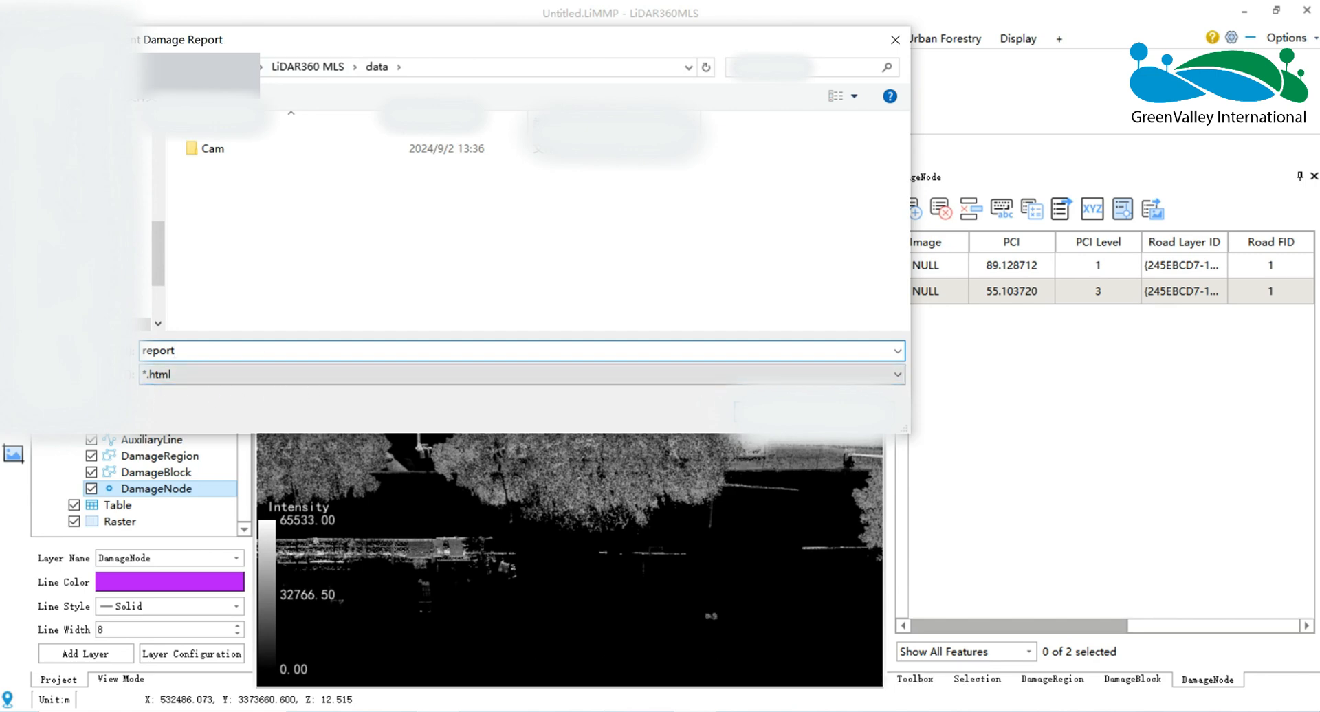
left_click(770, 408)
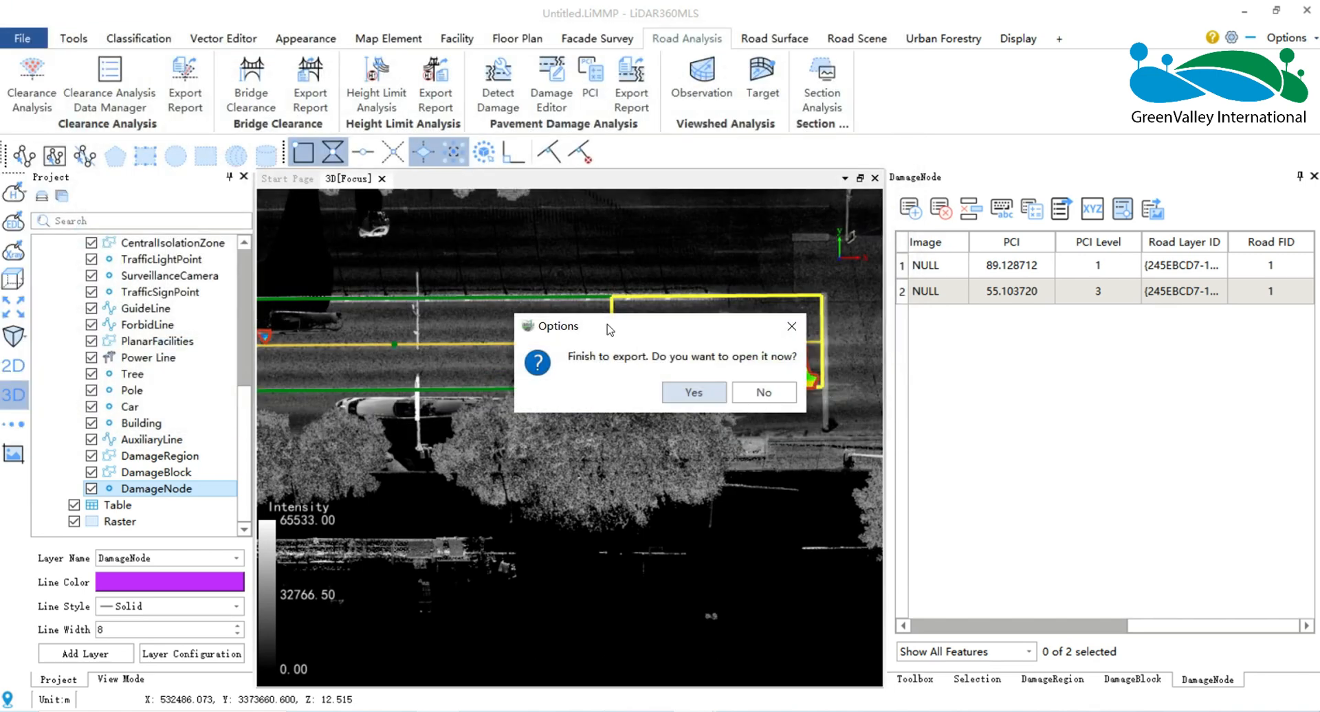
left_click_drag(641, 333, 679, 447)
left_click(731, 504)
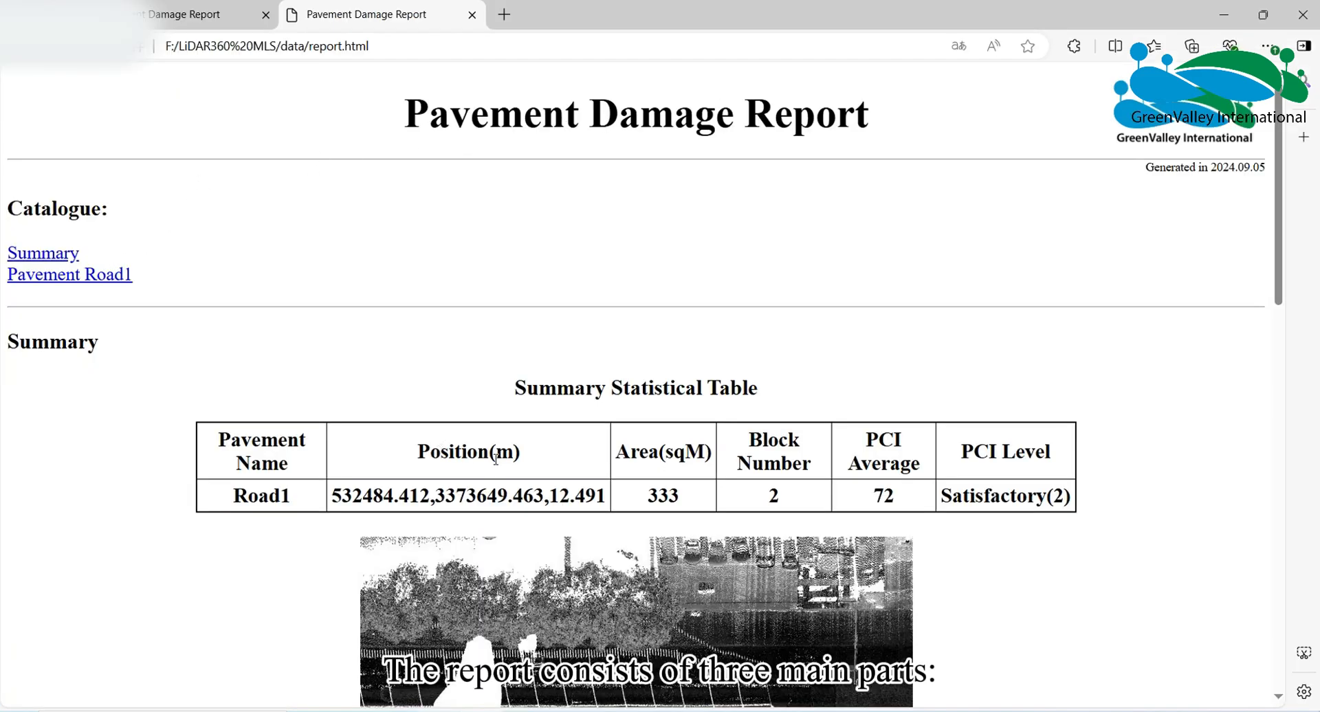
Skim the Pavement Damage Report and follow its catalogue links to the Summary and Pavement Road1 sections.
scroll(496, 460, "down", 15)
scroll(540, 457, "up", 10)
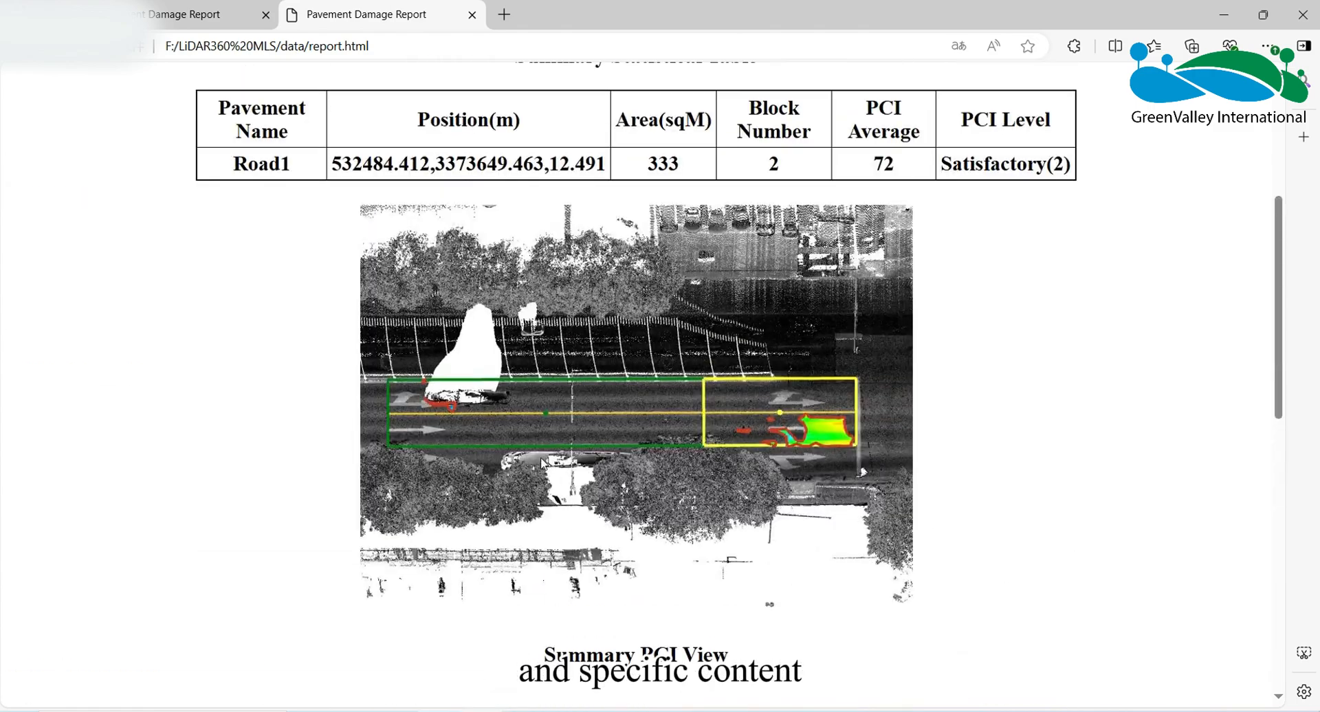
scroll(543, 462, "up", 5)
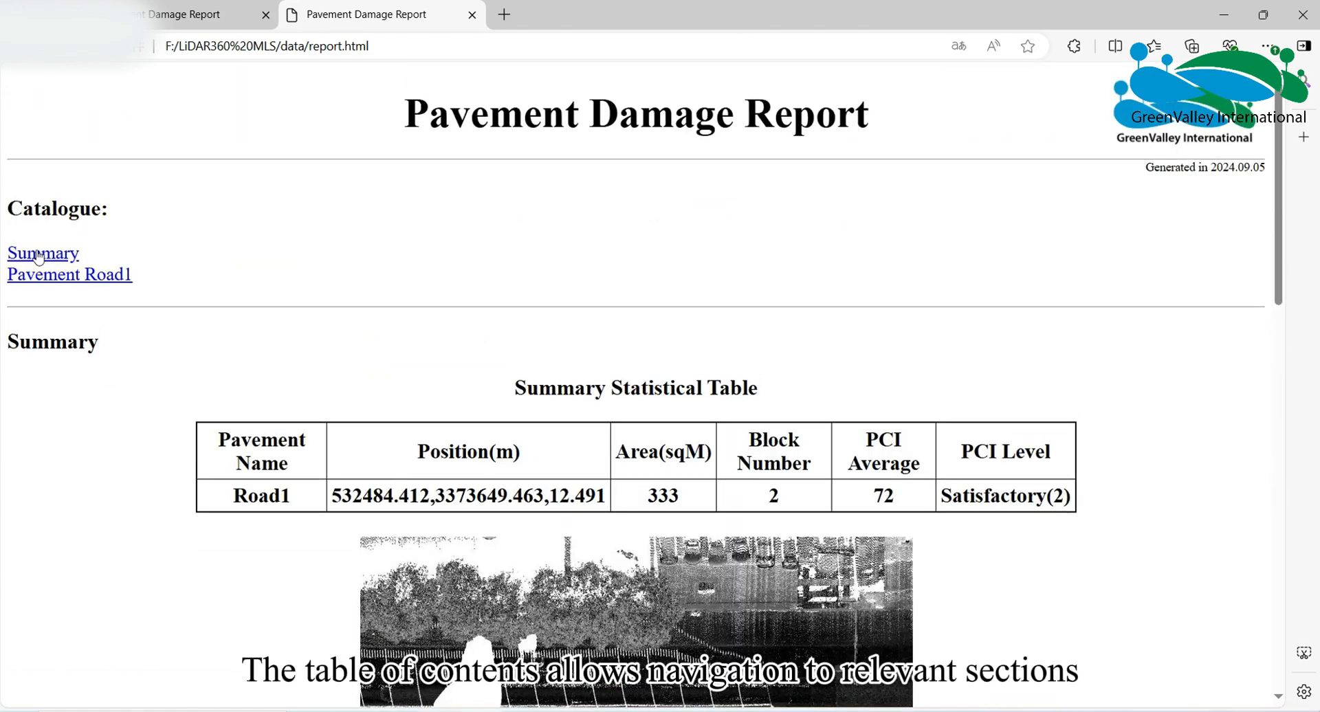
left_click(39, 255)
scroll(127, 257, "up", 5)
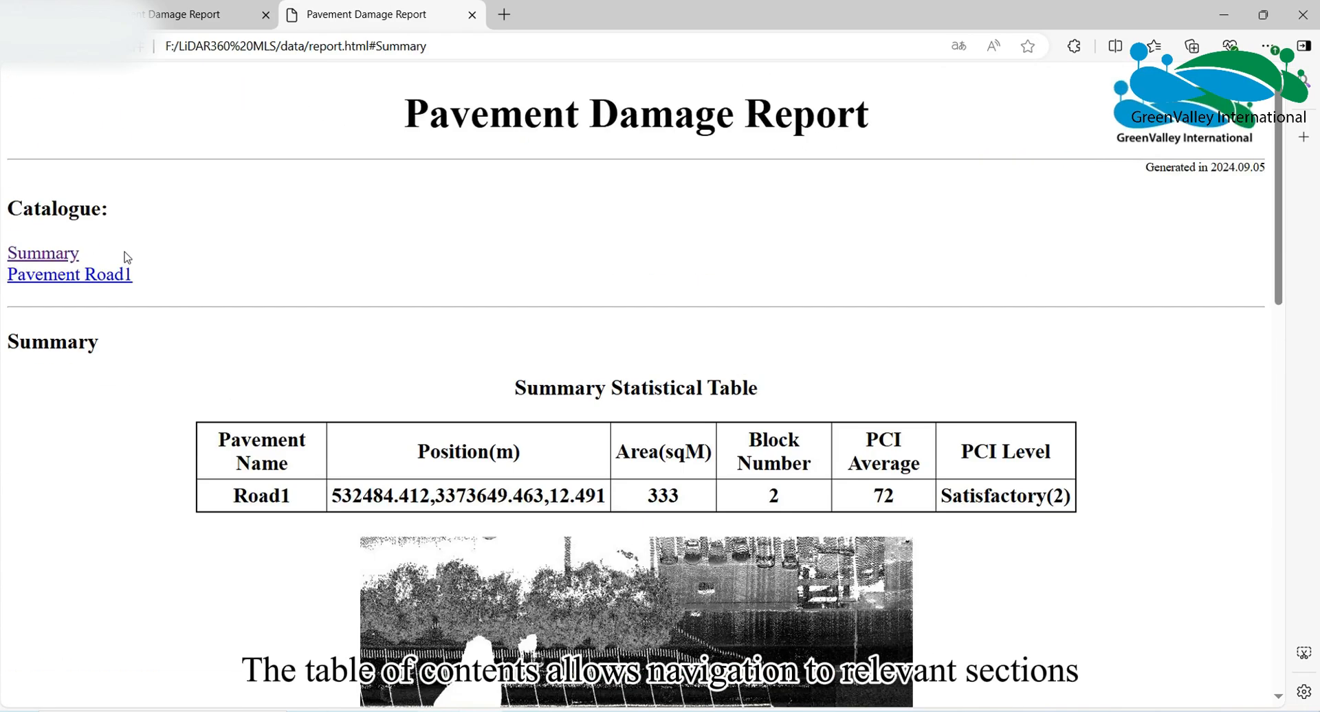
left_click(82, 275)
scroll(83, 275, "up", 10)
Examine the report's Summary Statistical Table, Summary PCI View and the Pavement Road1 block table.
scroll(503, 250, "down", 2)
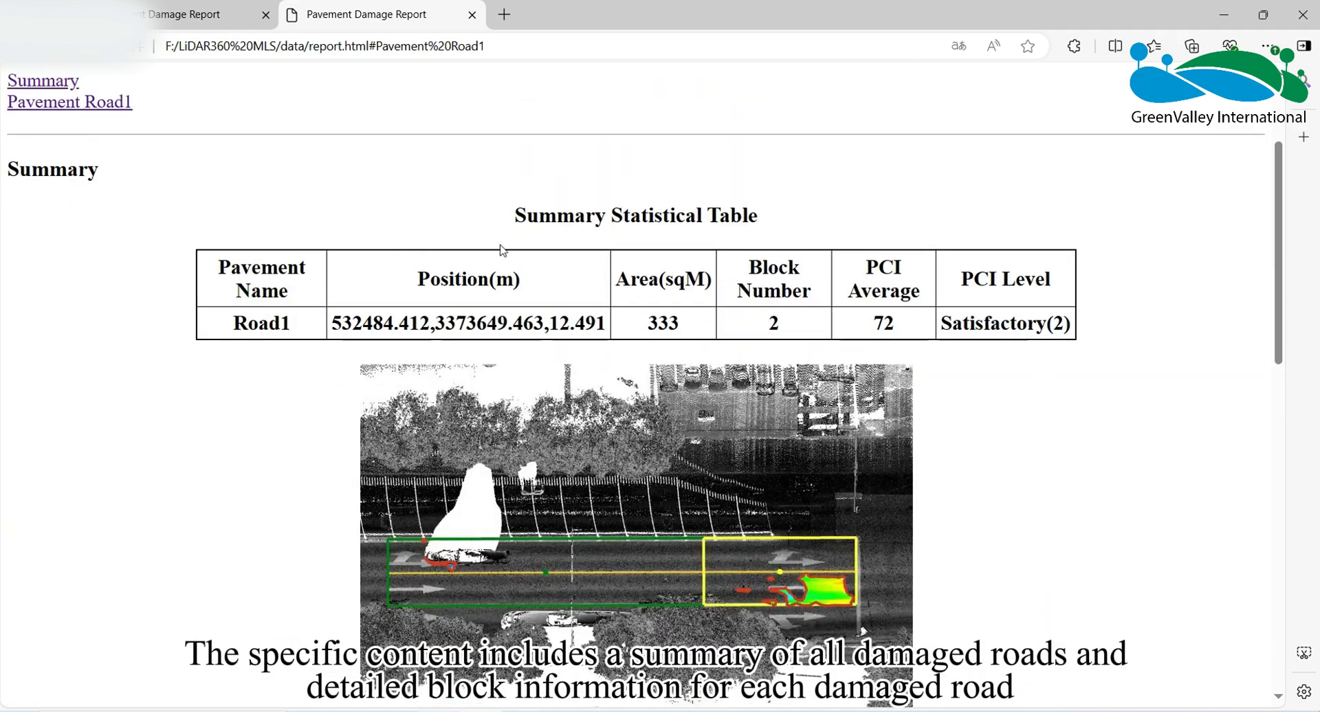
scroll(555, 326, "down", 10)
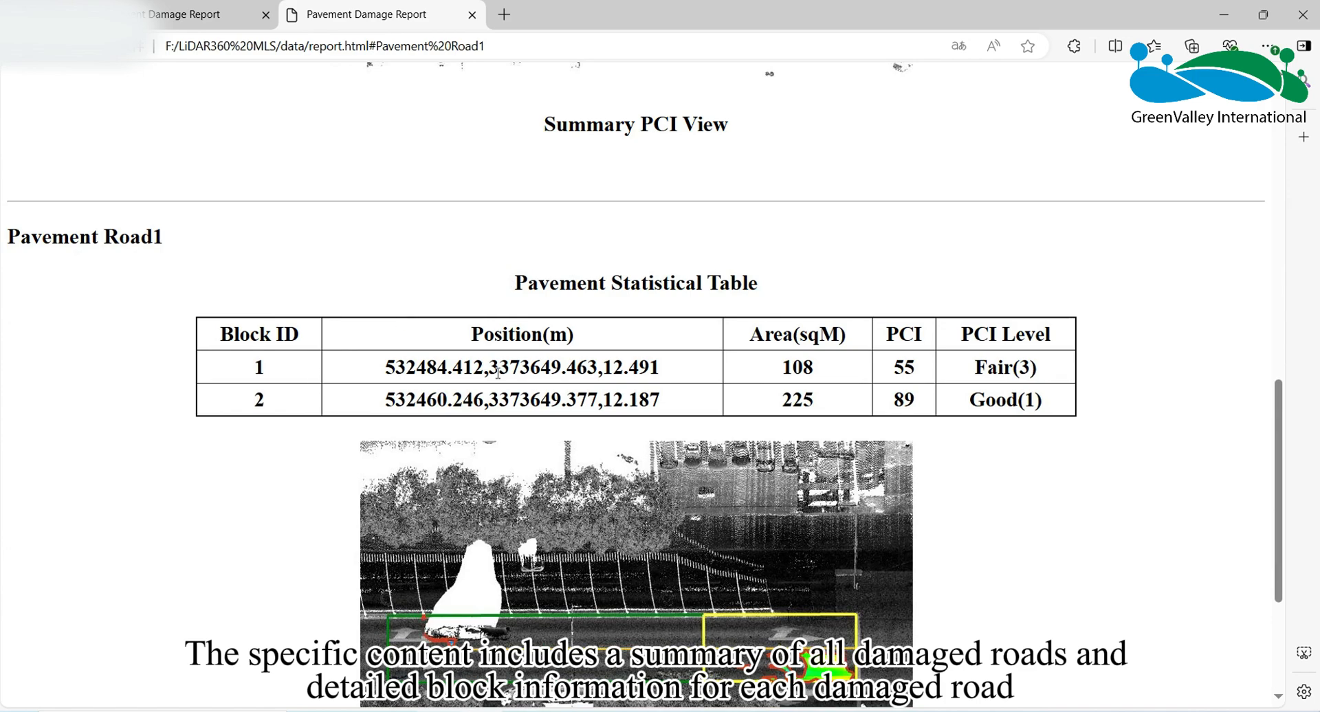
scroll(510, 299, "up", 2)
scroll(510, 299, "up", 6)
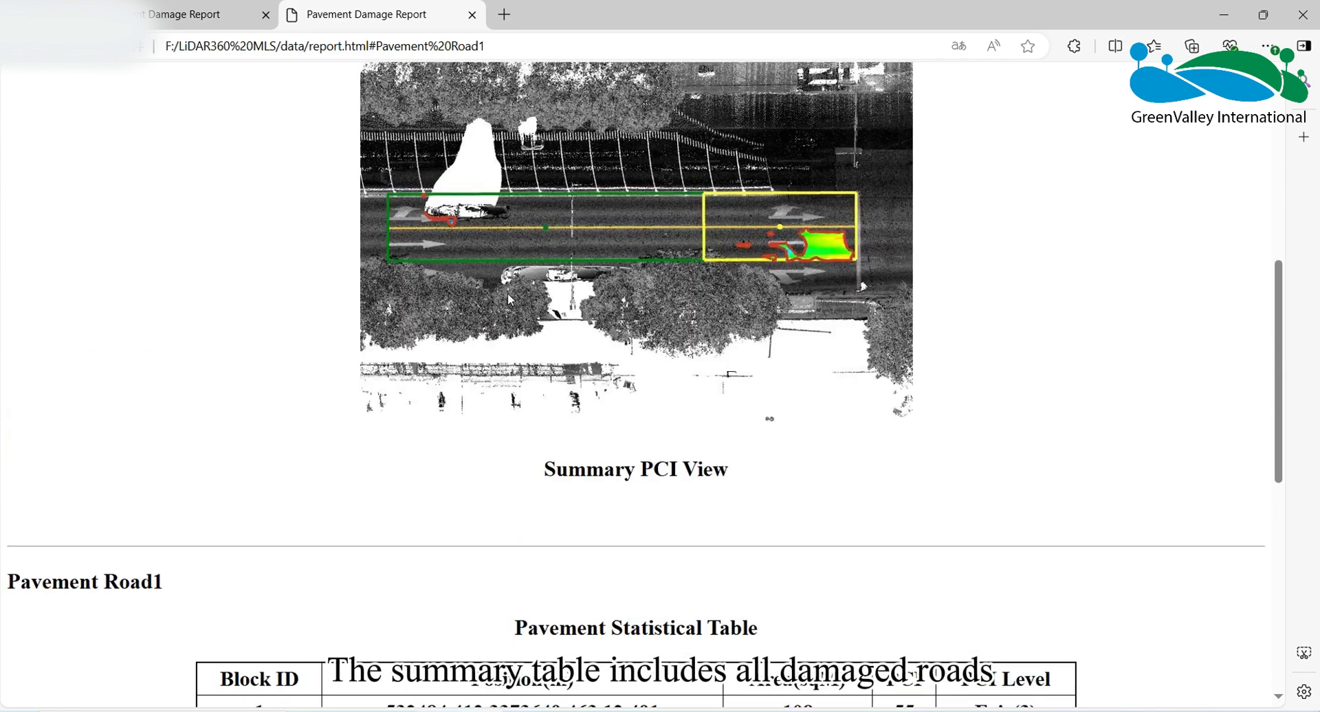